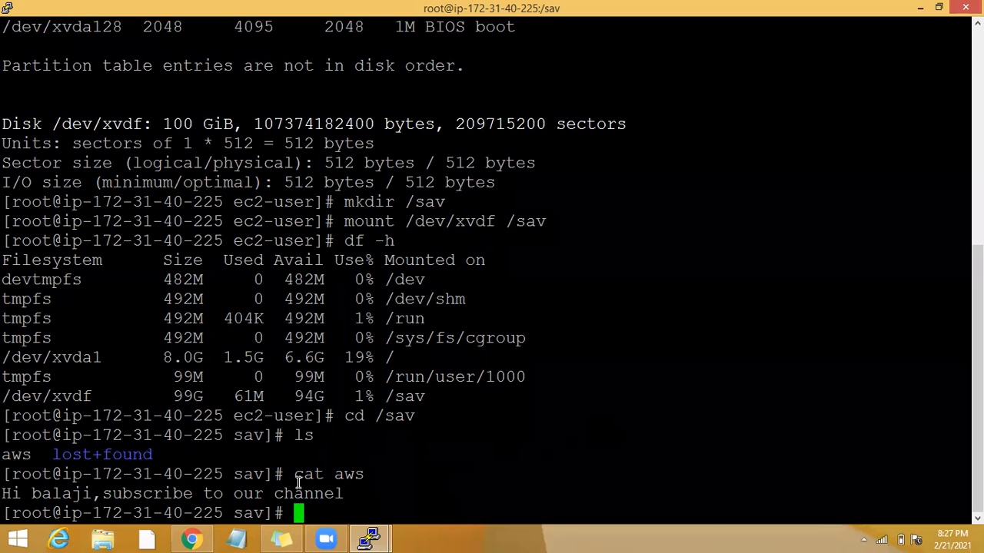
# Switch to the AWS EC2 console in Chrome and open the Elastic Block Store snapshots list
pyautogui.click(193, 537)
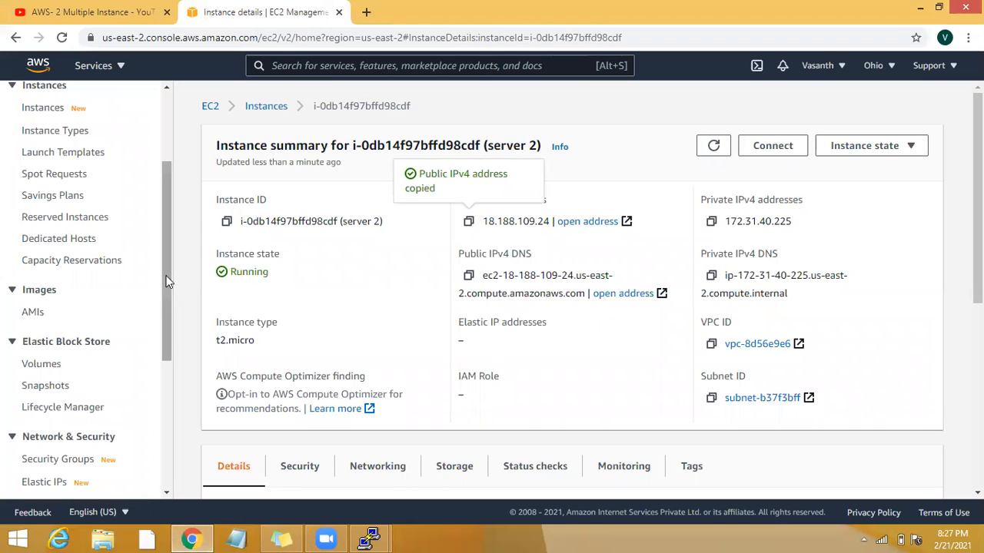
pyautogui.scroll(-1, 173, 285)
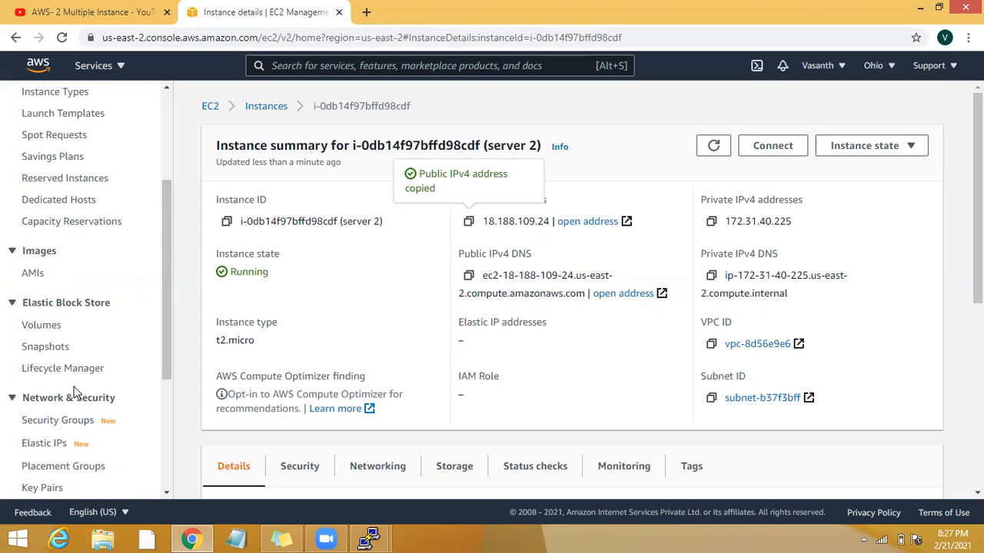
pyautogui.scroll(-2, 74, 393)
pyautogui.scroll(3, 75, 393)
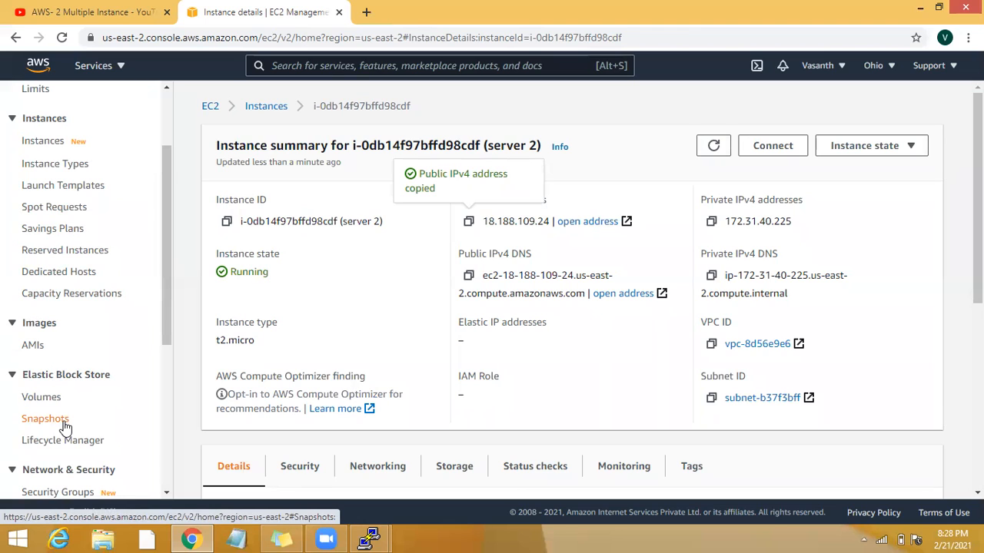
pyautogui.click(54, 423)
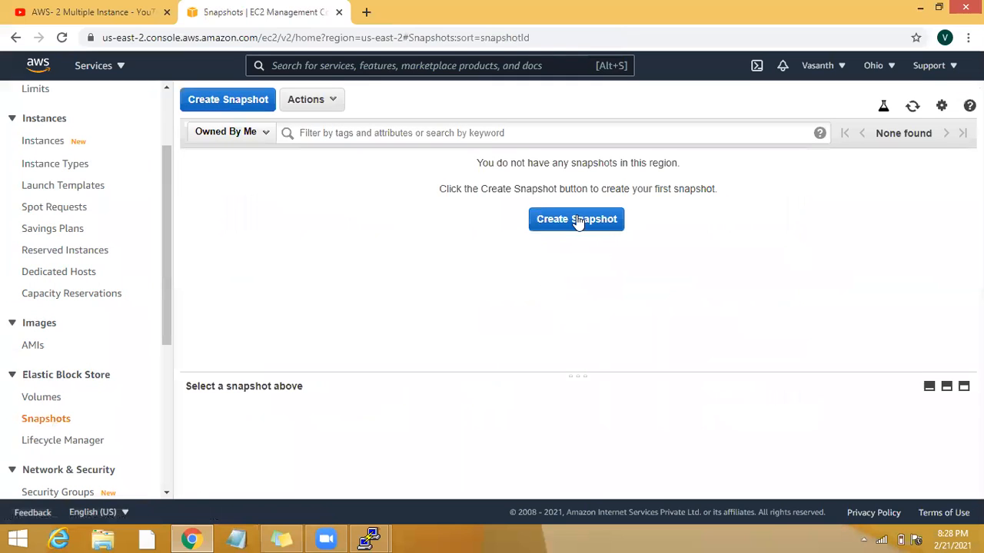
pyautogui.click(577, 221)
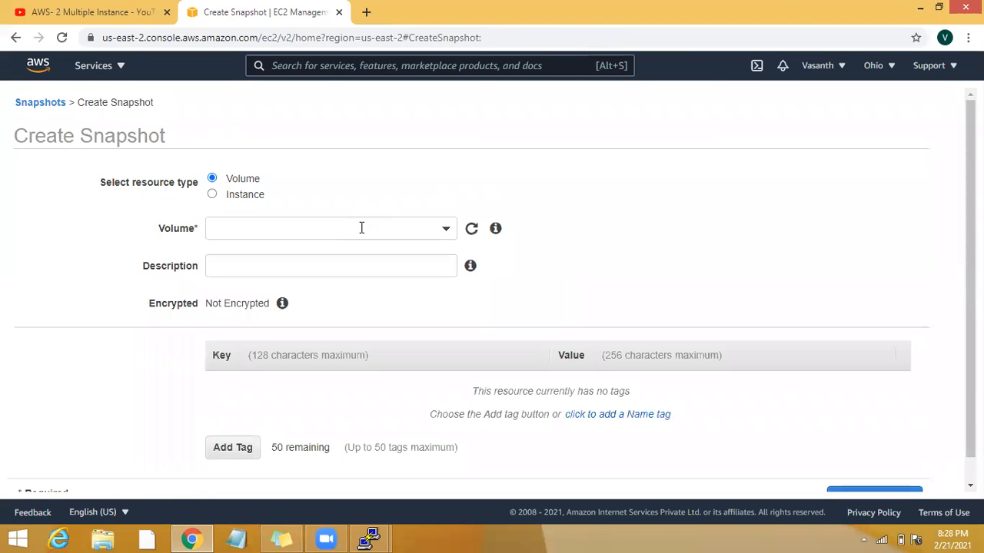
pyautogui.click(361, 227)
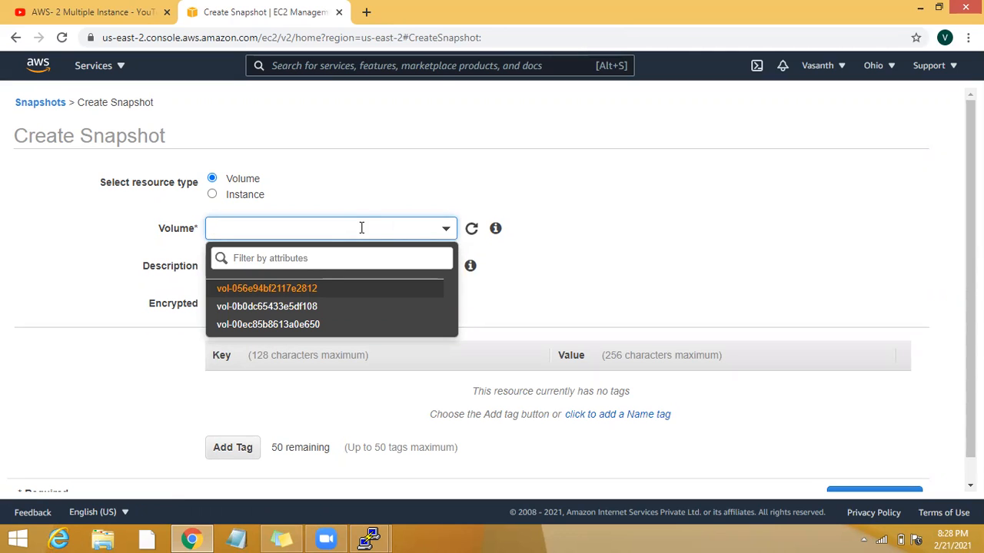
pyautogui.click(646, 253)
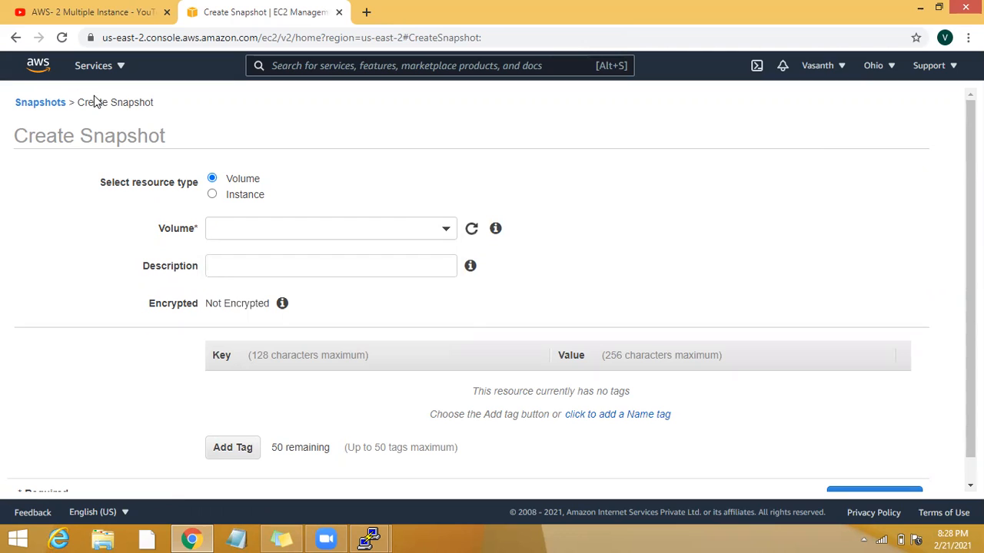
pyautogui.click(269, 231)
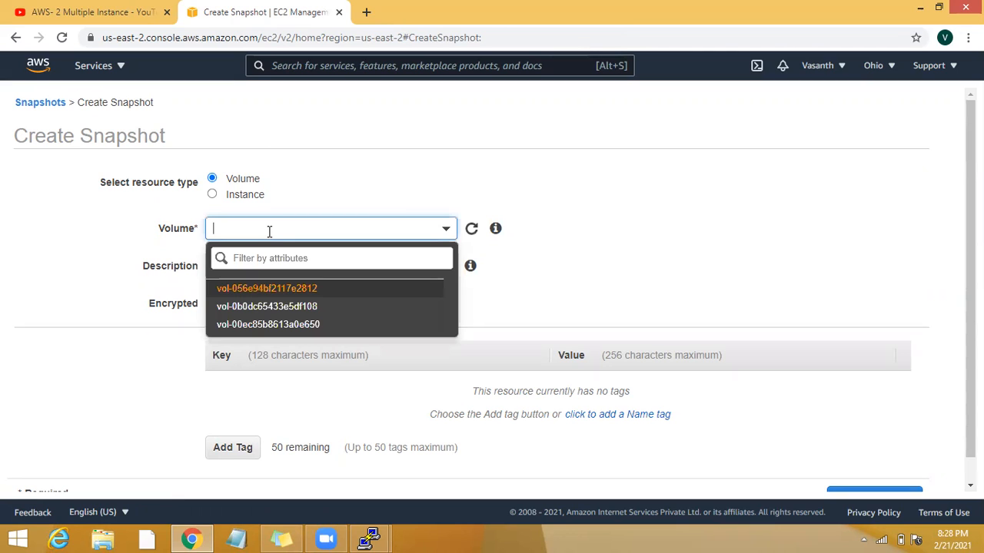
pyautogui.click(263, 290)
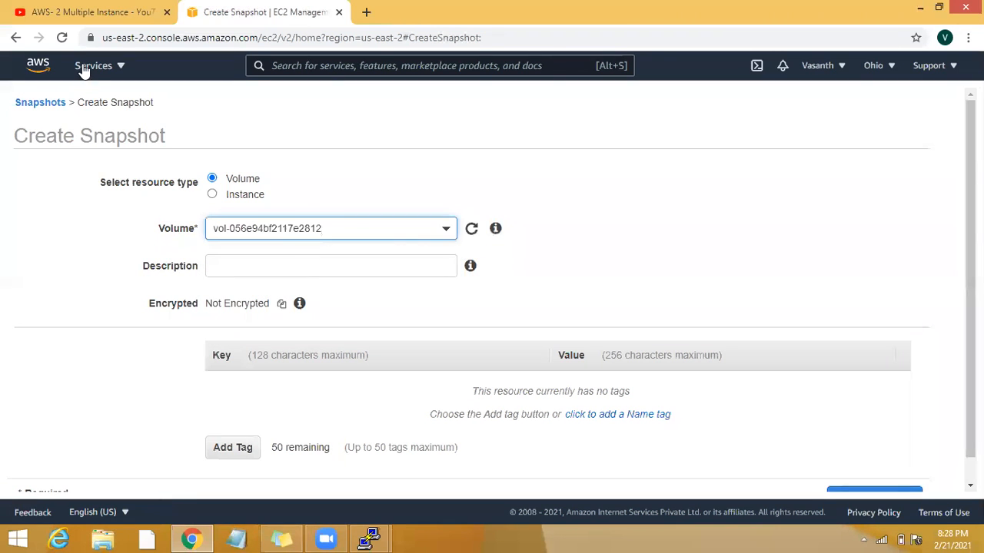
pyautogui.click(23, 105)
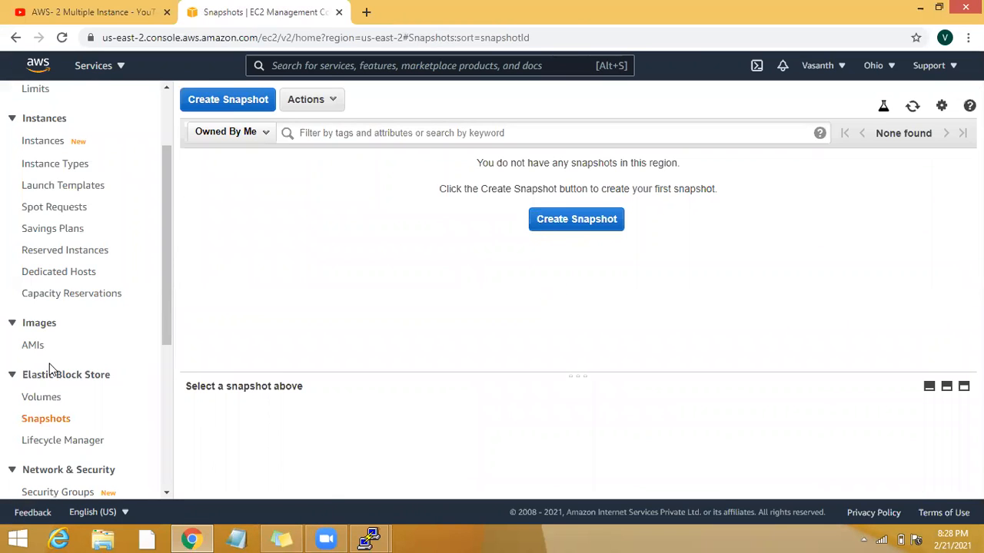
# Create a snapshot of the 100 GiB volume from the volumes list with the description AWS
pyautogui.click(47, 399)
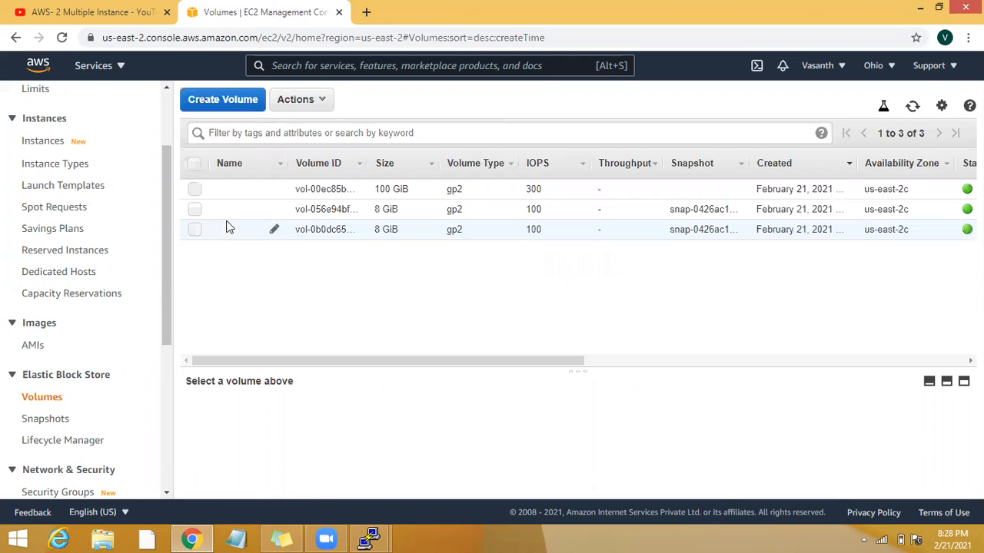
pyautogui.click(195, 190)
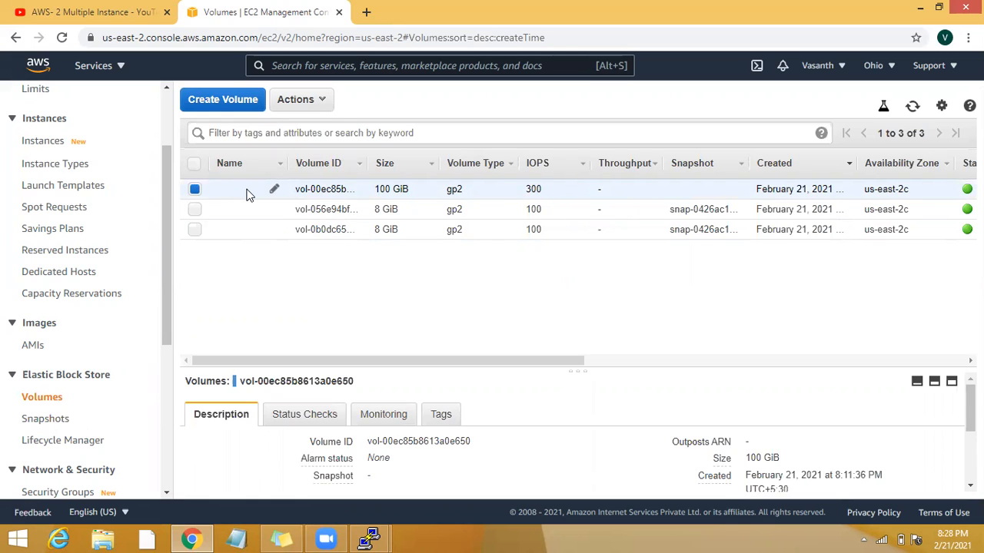
pyautogui.click(315, 102)
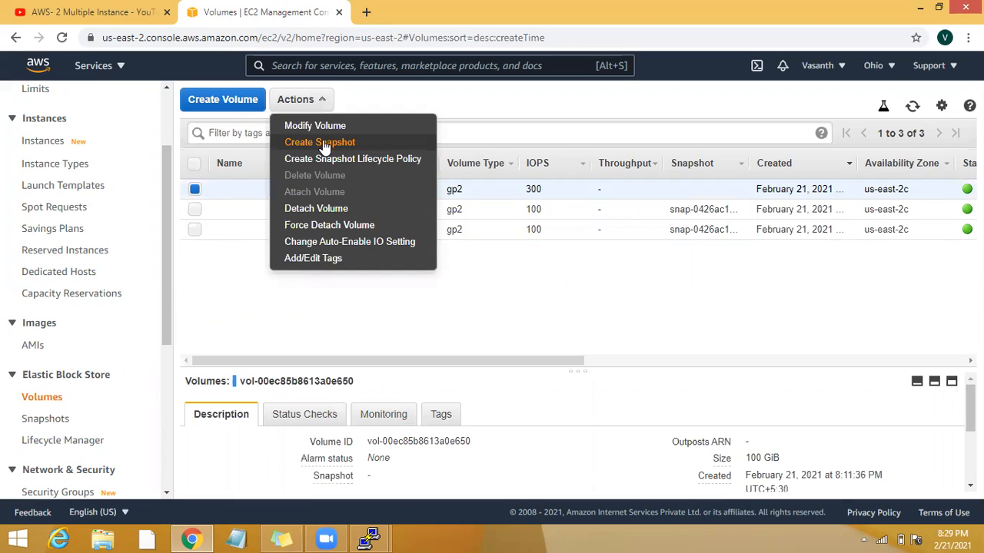
pyautogui.click(323, 142)
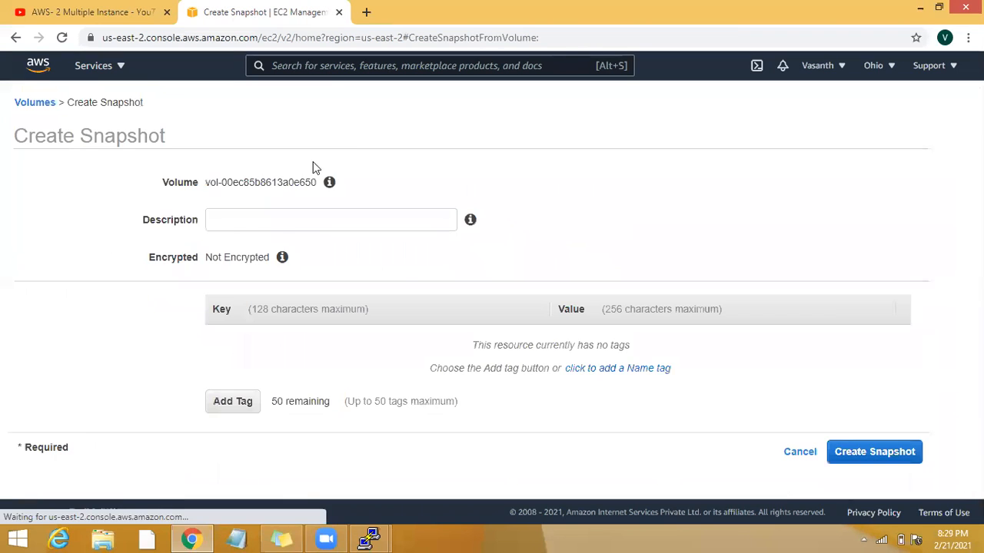
pyautogui.click(239, 221)
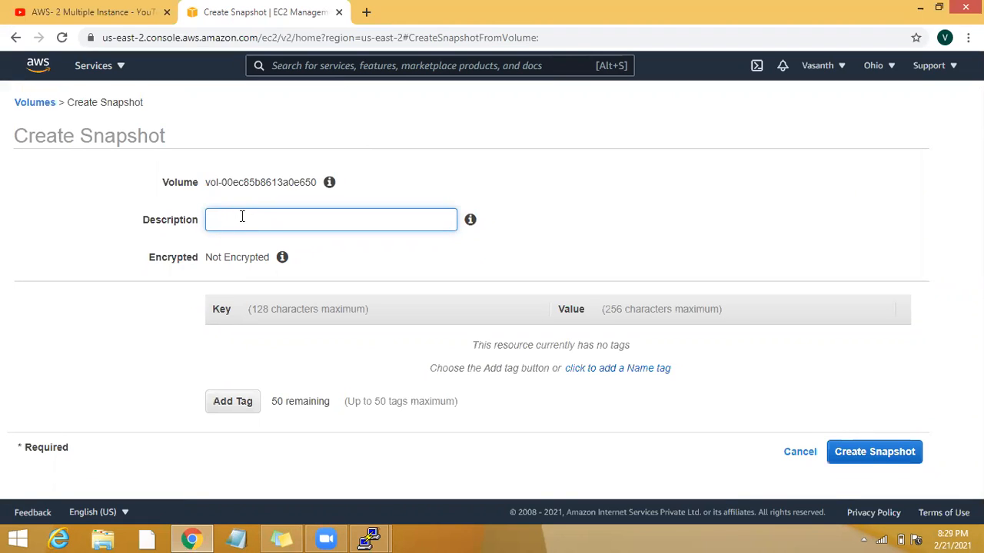
pyautogui.write('AWS')
pyautogui.click(883, 456)
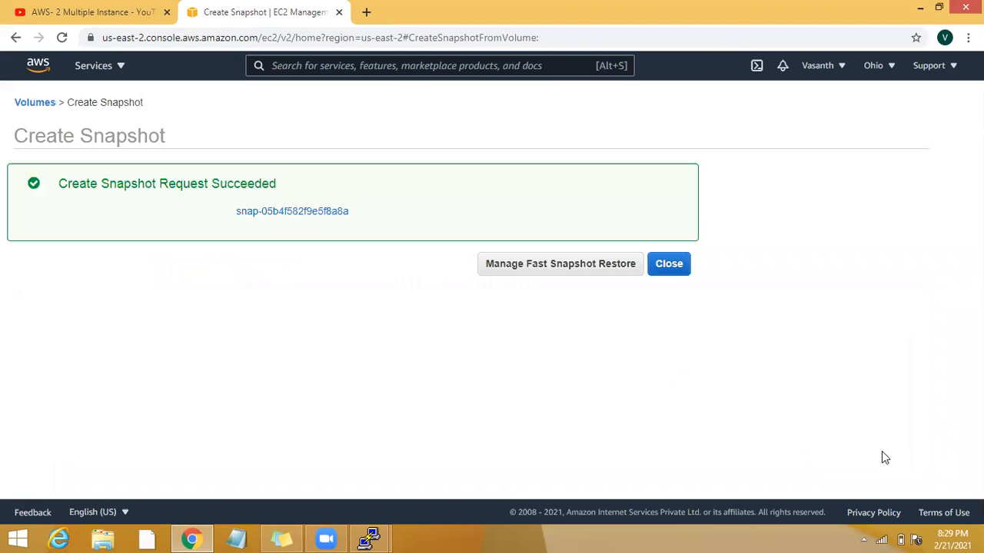
pyautogui.click(683, 271)
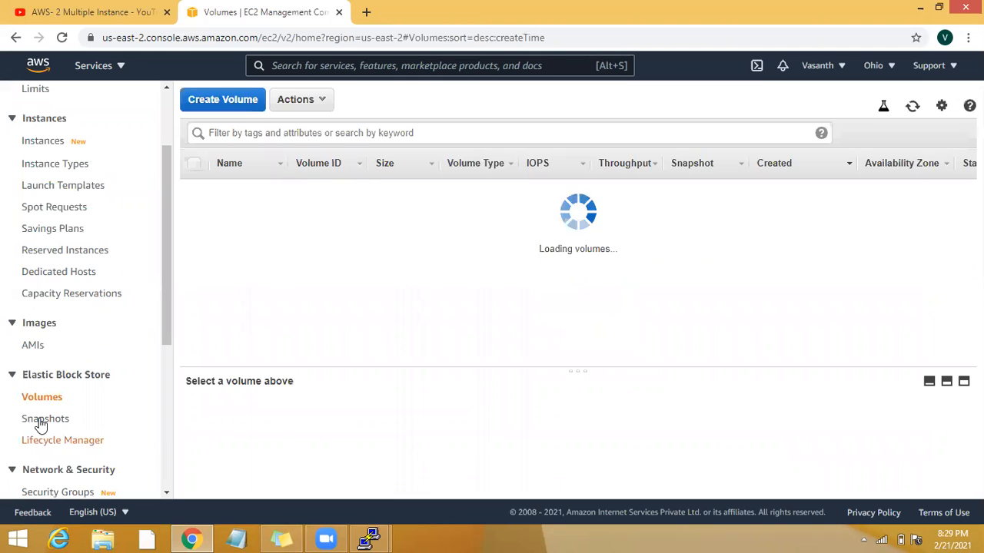
# Open the snapshots list, refresh it, and examine the AWS snapshot's status and progress columns
pyautogui.click(42, 421)
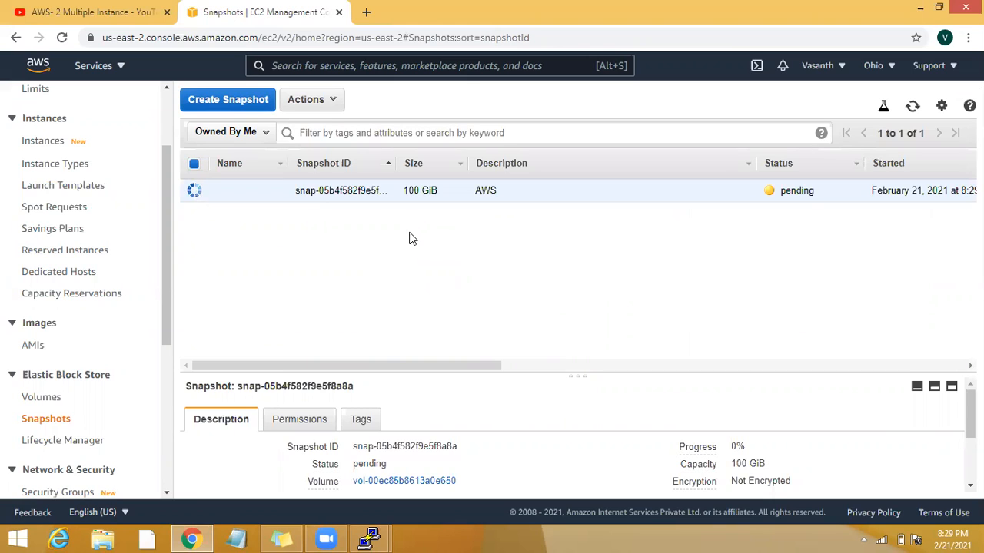
pyautogui.moveTo(400, 366); pyautogui.dragTo(802, 199)
pyautogui.click(912, 108)
pyautogui.click(913, 107)
pyautogui.click(913, 108)
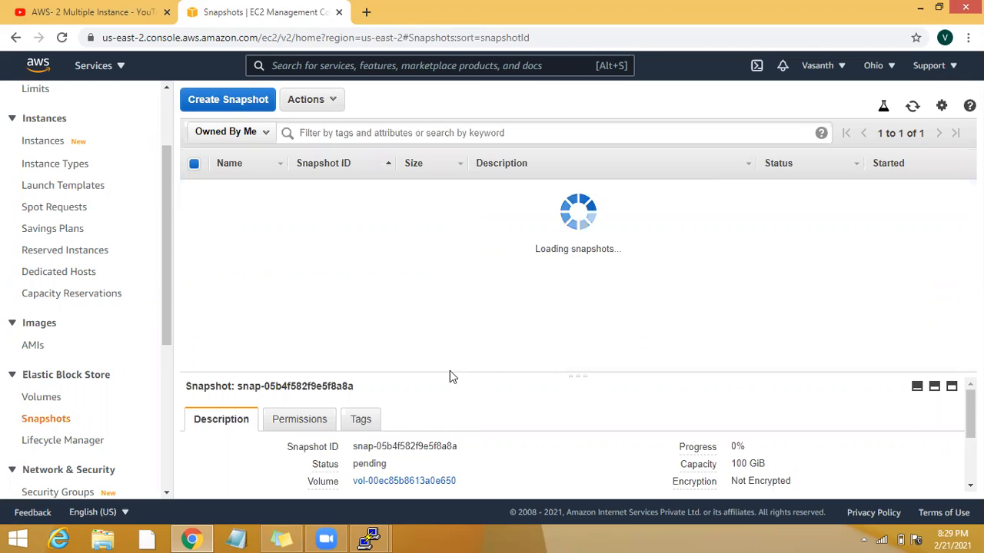
pyautogui.click(547, 366)
pyautogui.moveTo(546, 364); pyautogui.dragTo(742, 349)
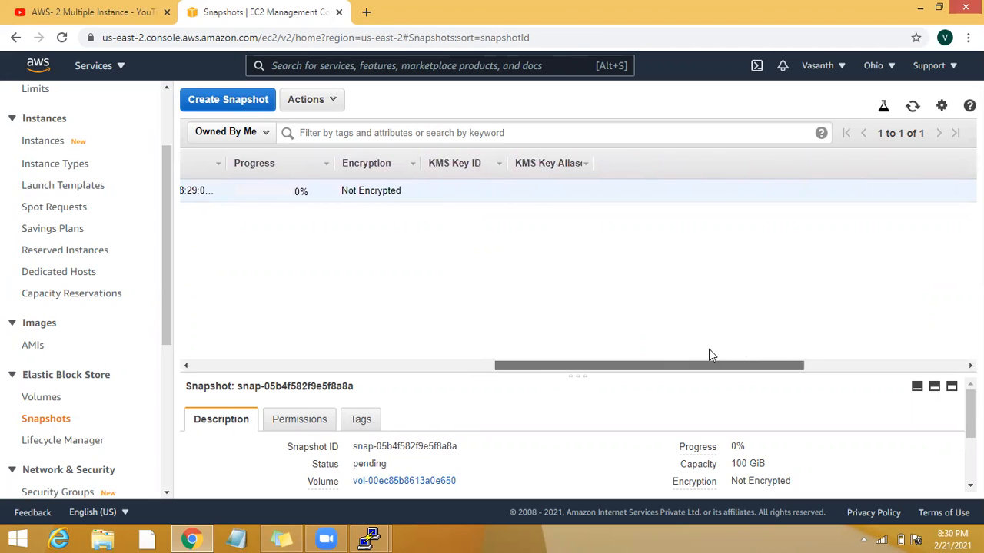
pyautogui.moveTo(665, 361); pyautogui.dragTo(365, 371)
pyautogui.click(918, 366)
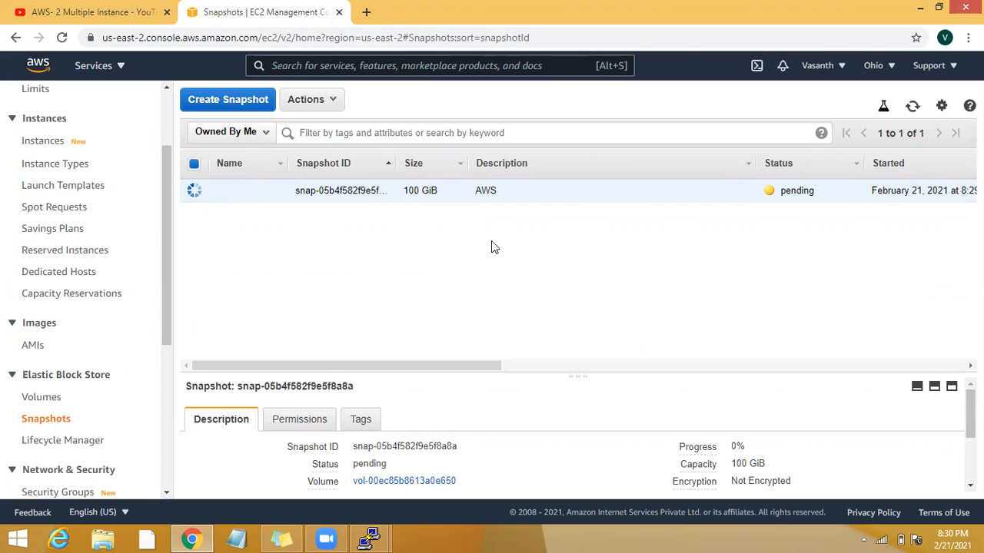
# Refresh and reopen the snapshots list to check whether the AWS snapshot has finished
pyautogui.click(914, 107)
pyautogui.click(911, 107)
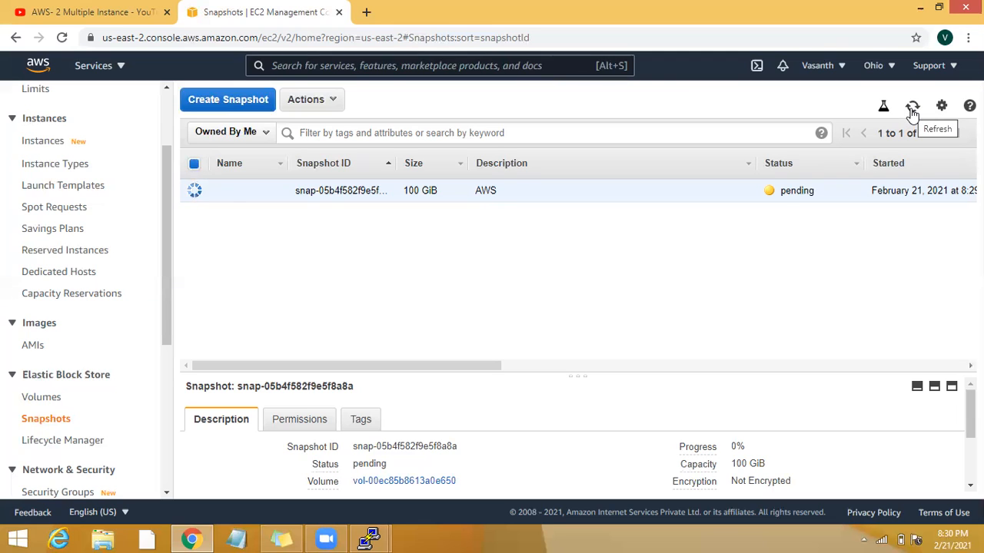
pyautogui.click(912, 108)
pyautogui.click(912, 107)
pyautogui.click(912, 109)
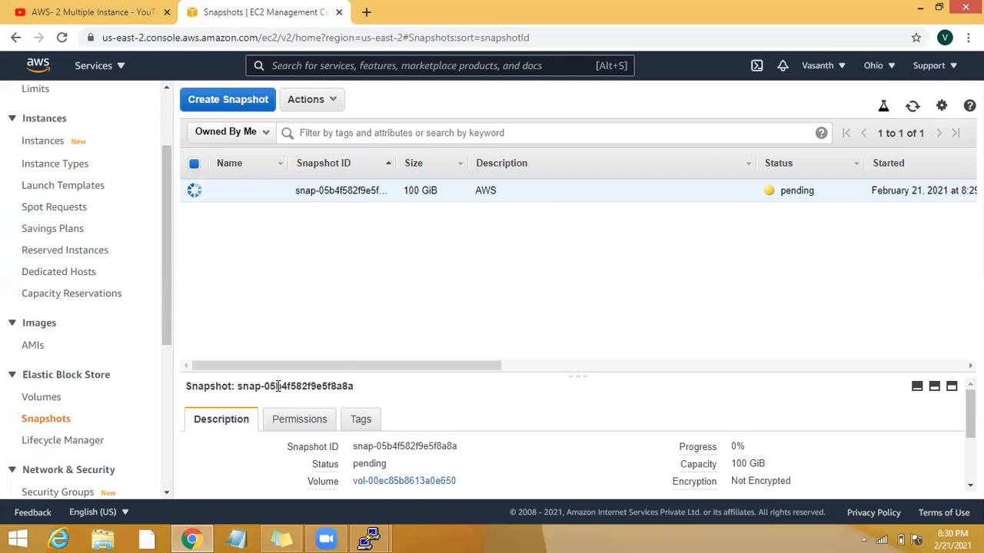
pyautogui.click(43, 413)
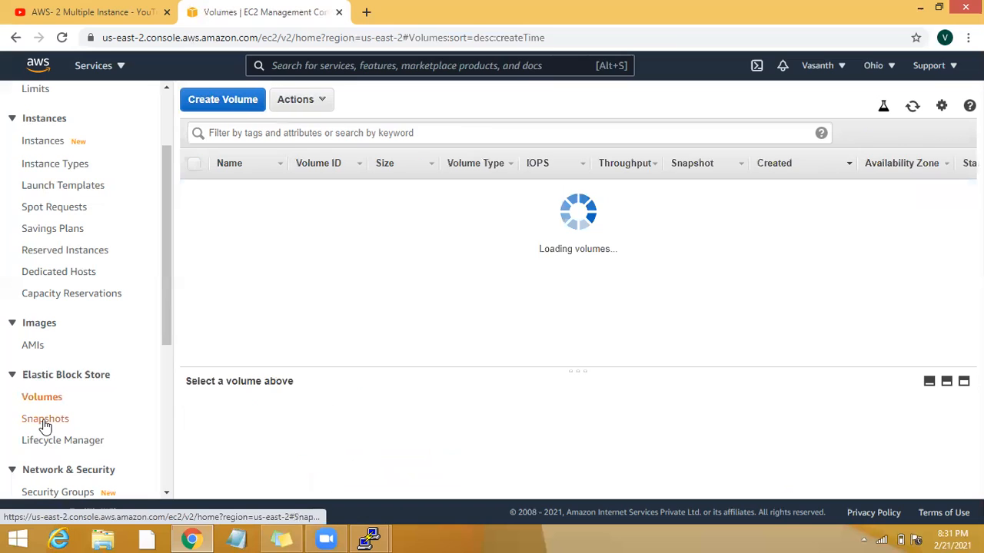
pyautogui.click(45, 424)
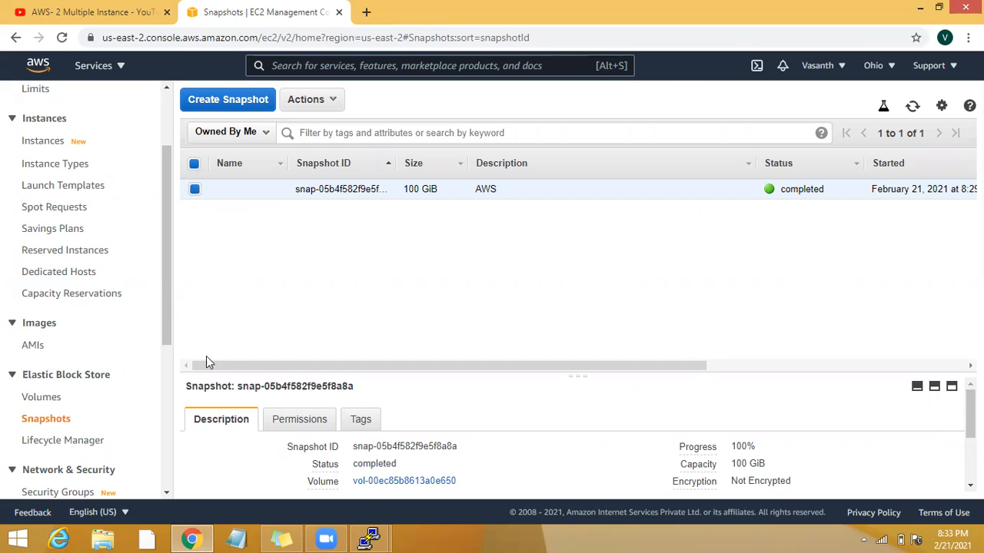
pyautogui.moveTo(219, 366)
pyautogui.mouseDown()
pyautogui.moveTo(381, 370)
pyautogui.moveTo(214, 374)
pyautogui.moveTo(235, 374)
pyautogui.mouseUp()
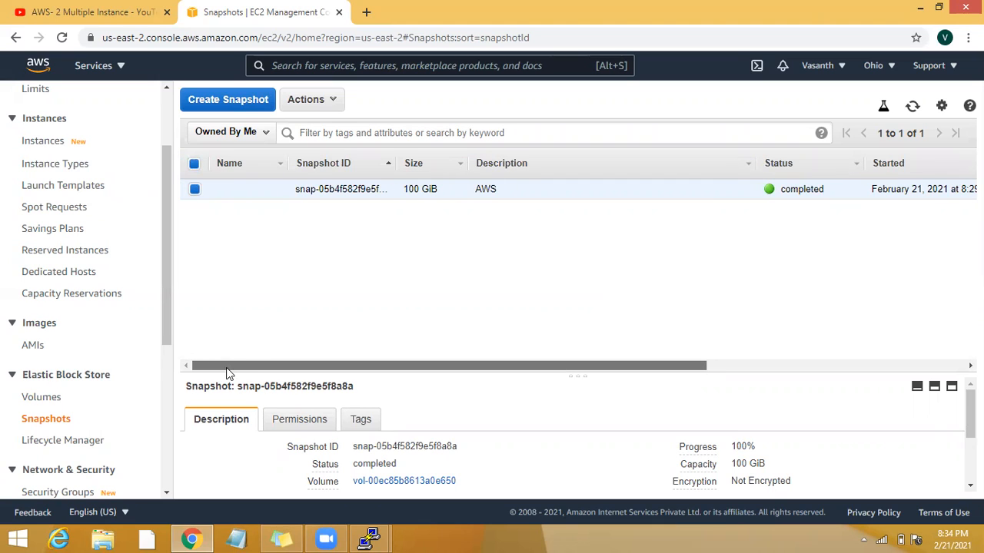
# Create a volume from the AWS snapshot in availability zone us-east-2c, keeping the General Purpose SSD (gp2) type and 100 GiB size
pyautogui.click(315, 103)
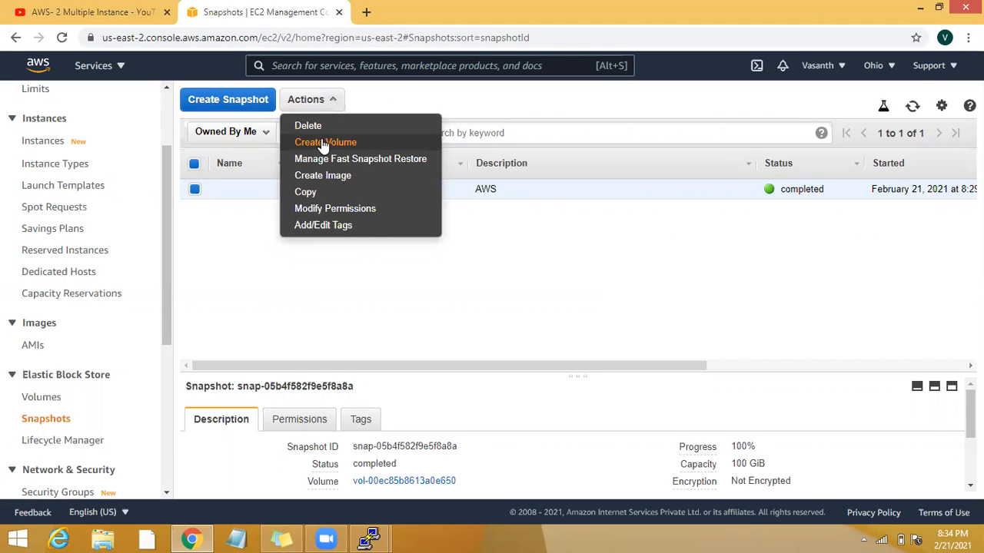
pyautogui.click(322, 143)
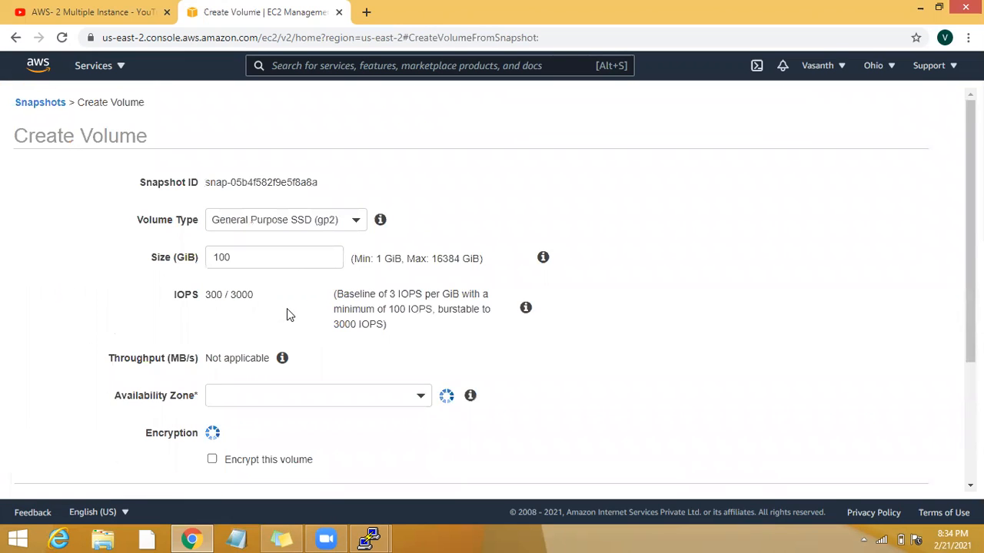
pyautogui.scroll(-2, 287, 309)
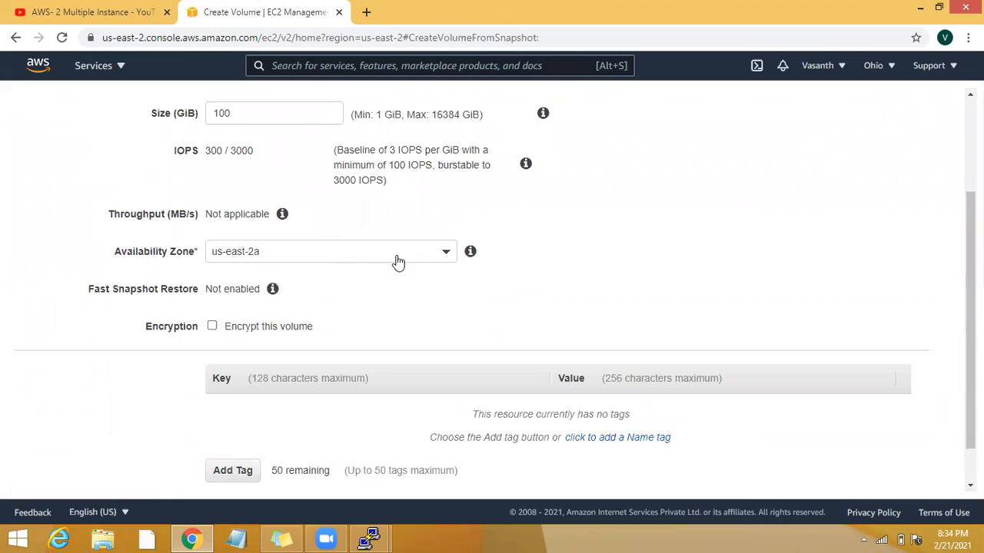
pyautogui.scroll(-1, 398, 263)
pyautogui.click(446, 204)
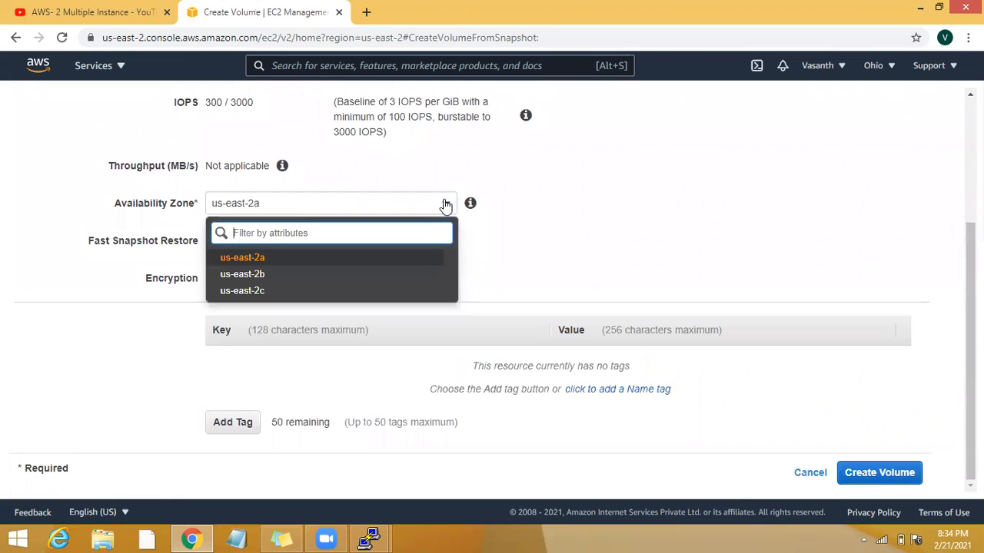
pyautogui.click(322, 291)
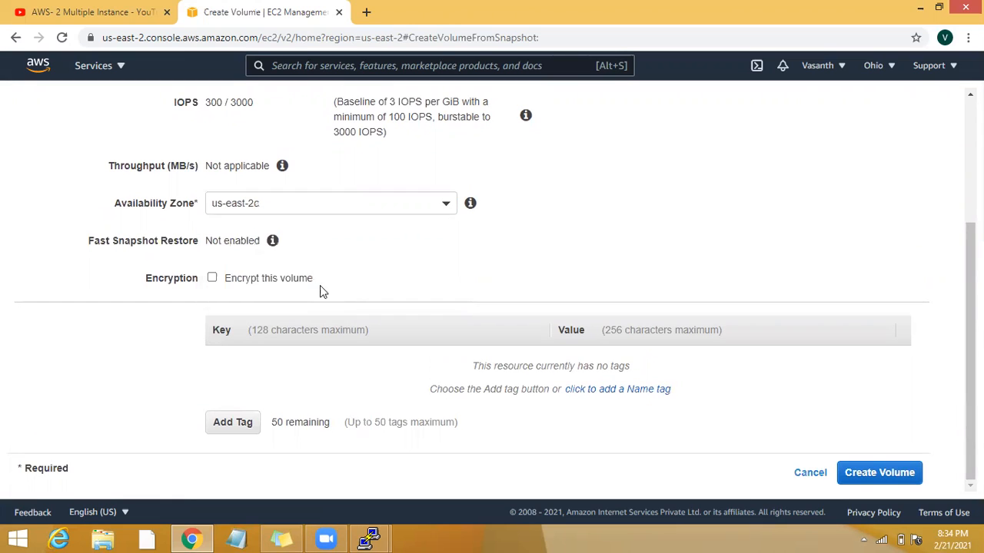
pyautogui.click(896, 473)
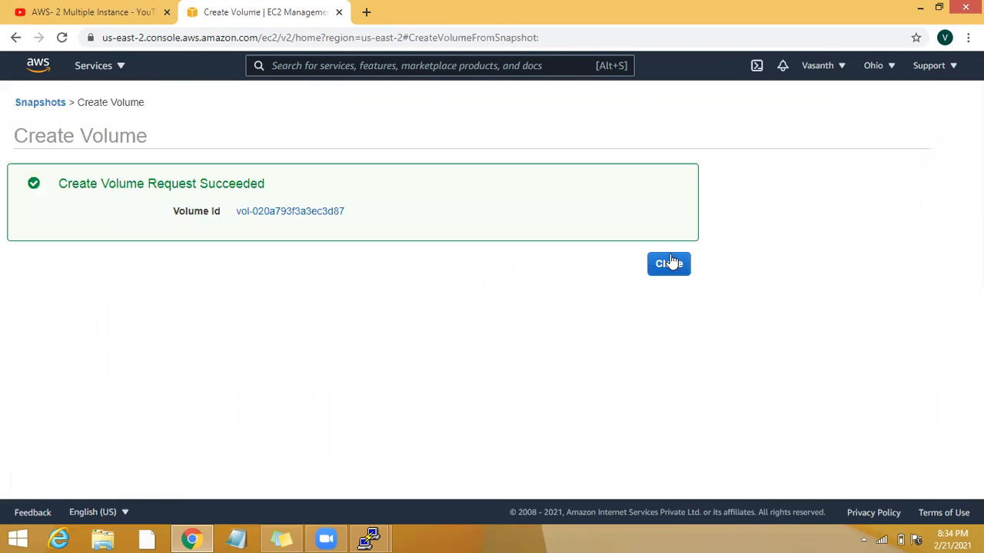
pyautogui.click(670, 262)
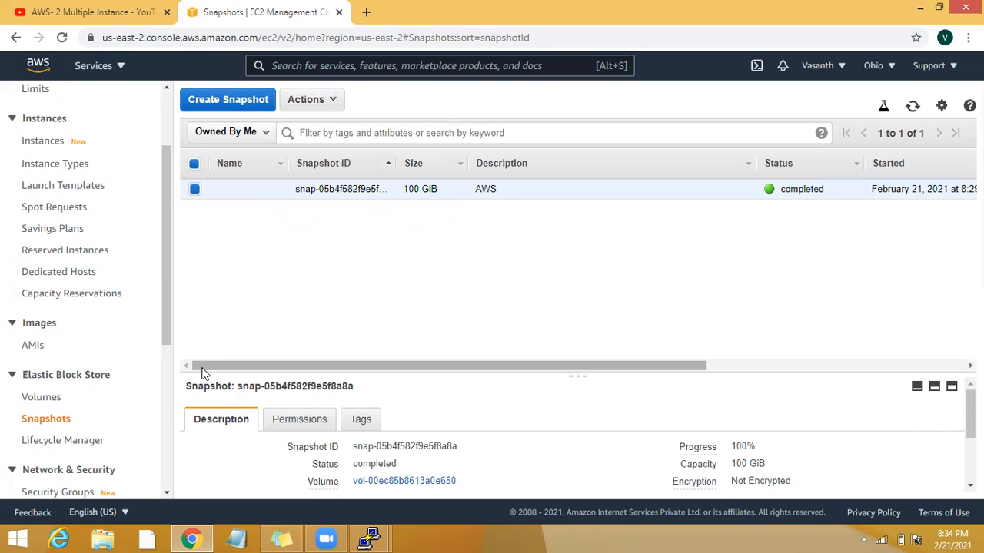
# Open the volumes list and check the state of the volume created from the snapshot
pyautogui.click(46, 396)
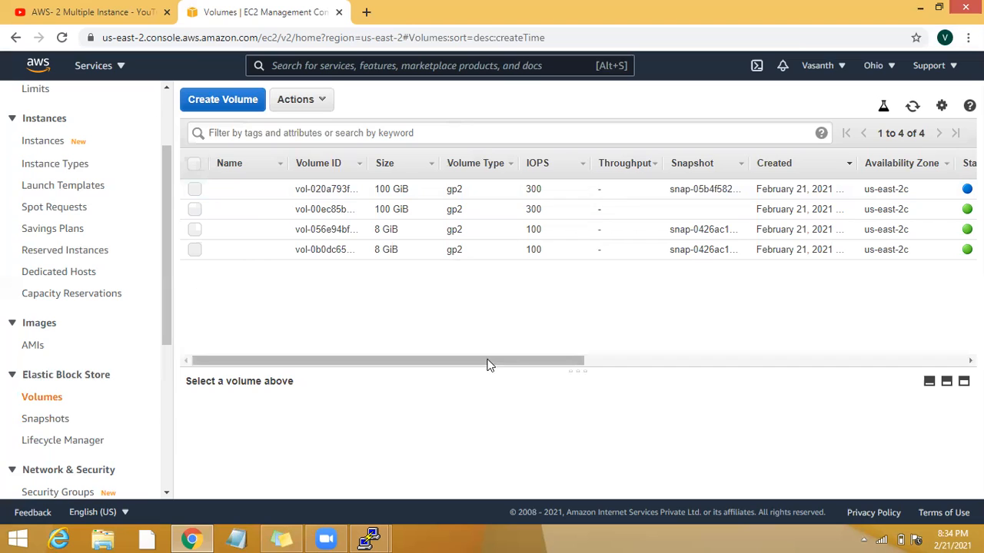
pyautogui.moveTo(533, 360); pyautogui.dragTo(638, 322)
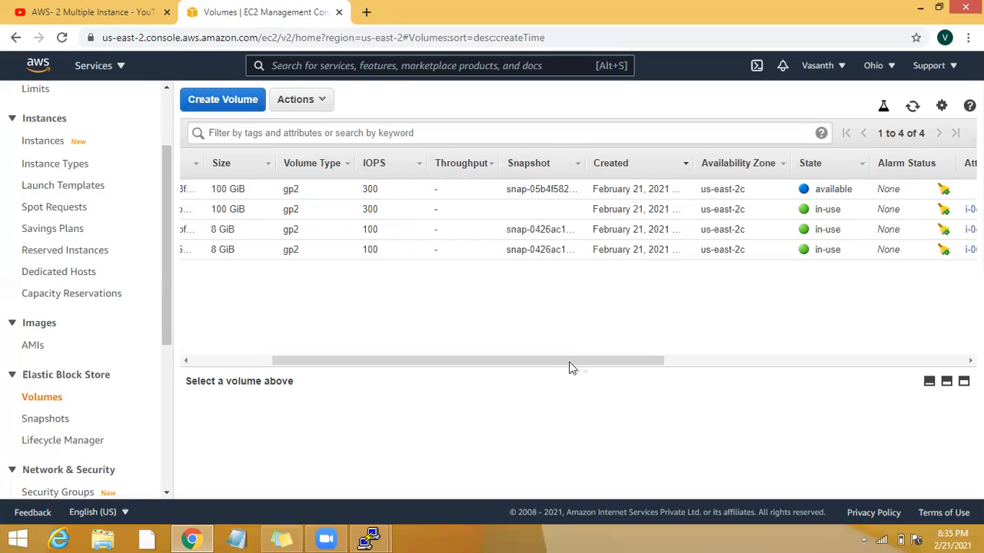
# Select the original 100 GiB volume that has no source snapshot and examine its state and attachment information
pyautogui.hscroll(-3, 565, 371)
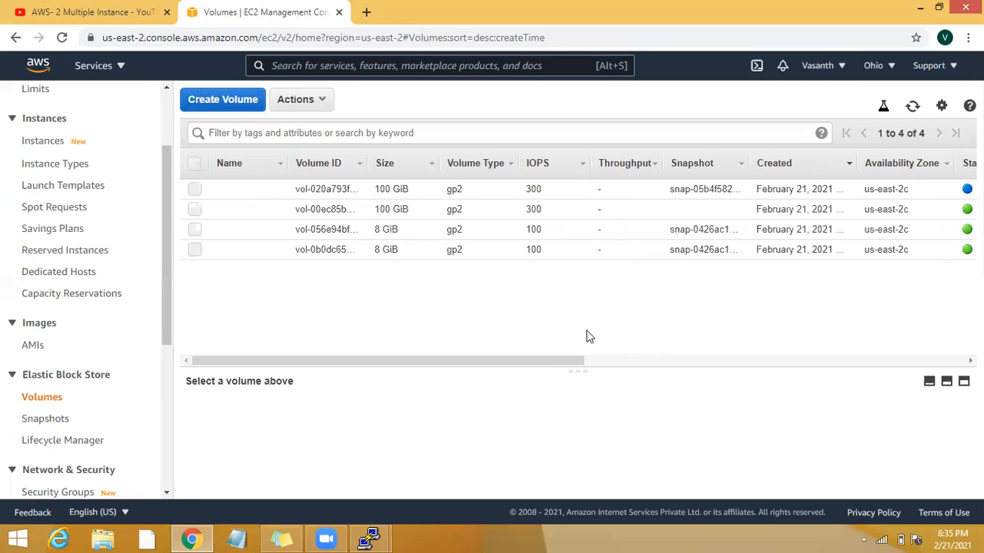
pyautogui.click(214, 219)
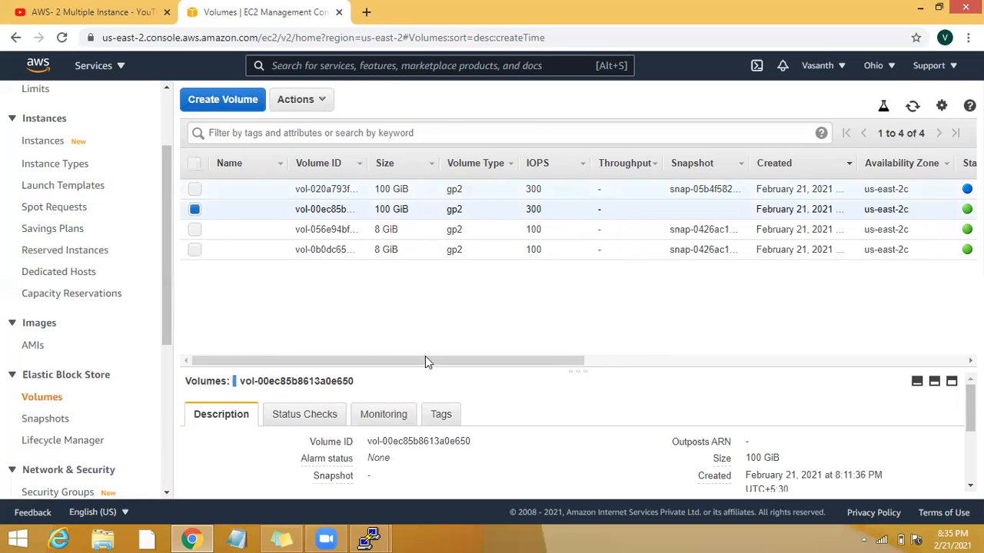
pyautogui.moveTo(575, 357); pyautogui.dragTo(722, 359)
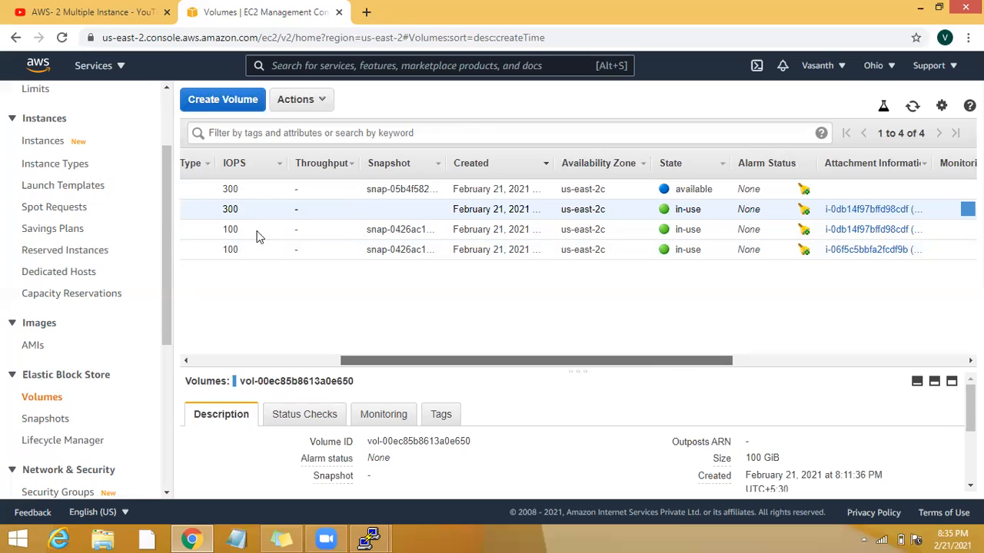
pyautogui.hscroll(-5, 255, 234)
pyautogui.click(195, 209)
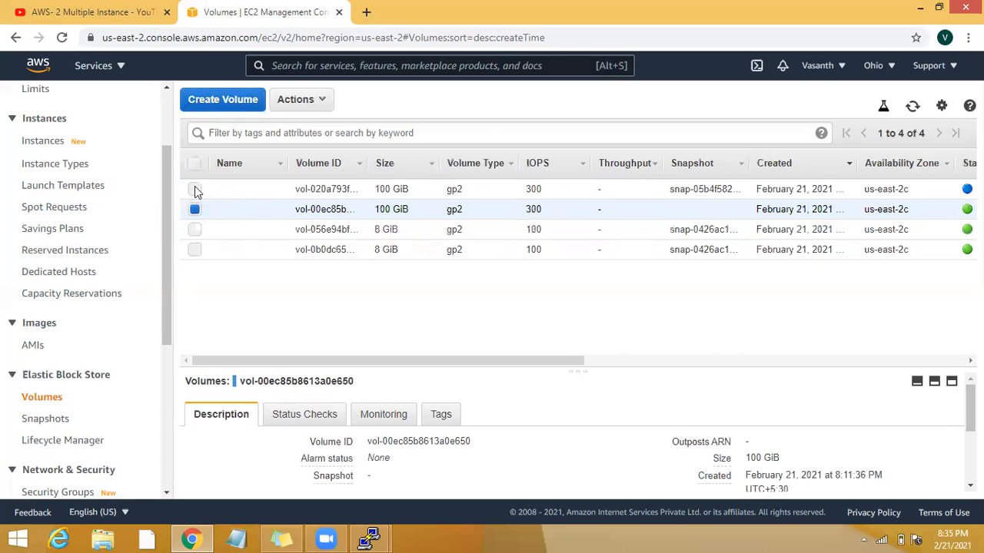
# Attach the 100 GiB volume created from the snapshot to the server 1 instance
pyautogui.click(194, 190)
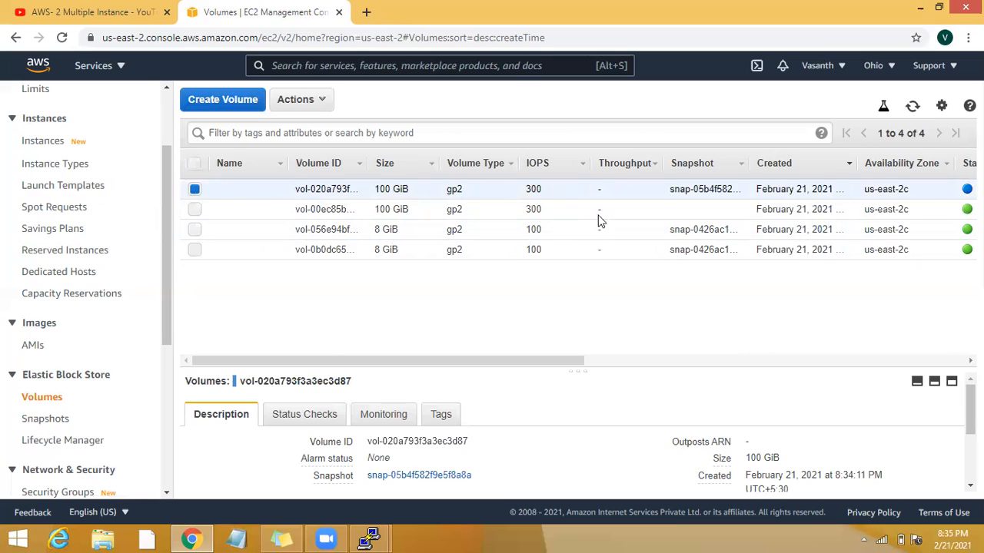
pyautogui.click(194, 209)
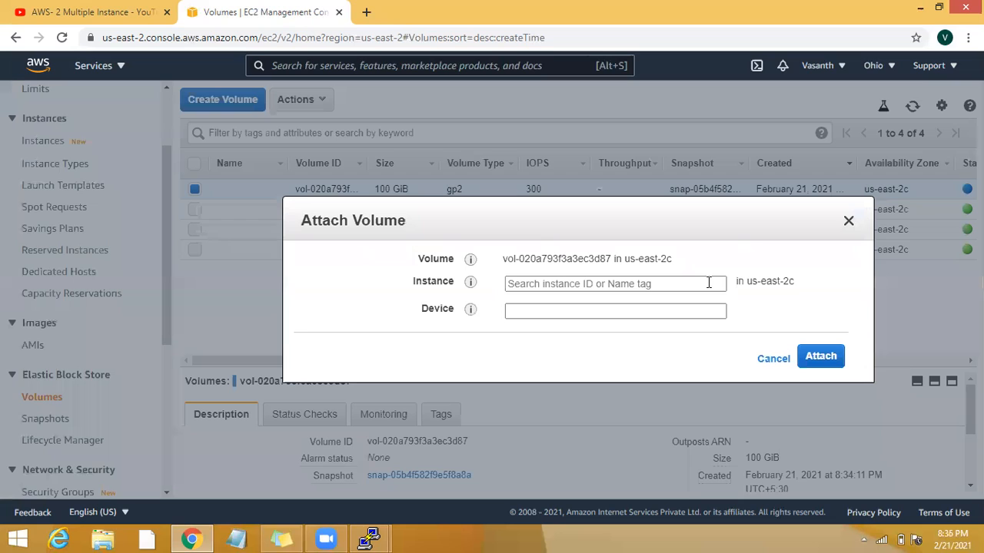
pyautogui.click(709, 283)
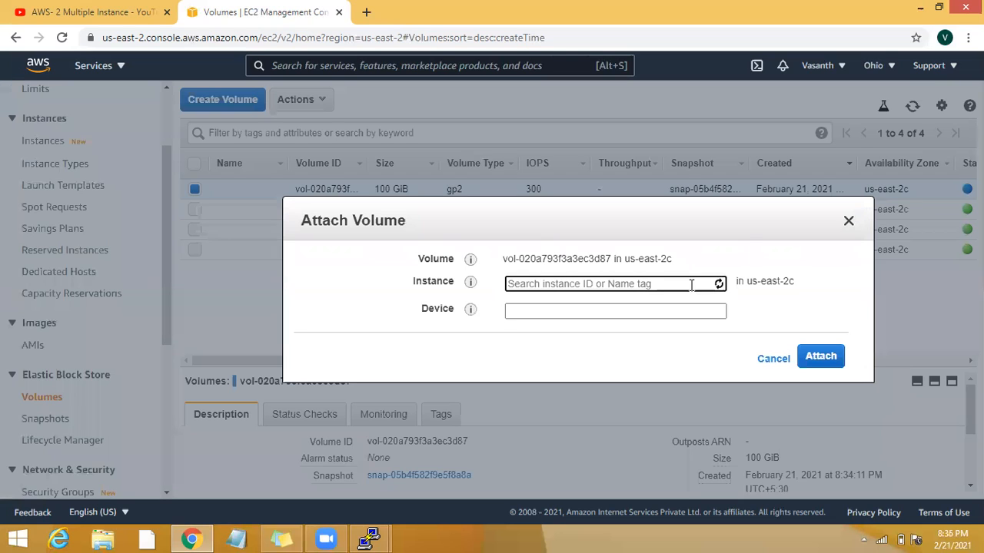
pyautogui.click(665, 315)
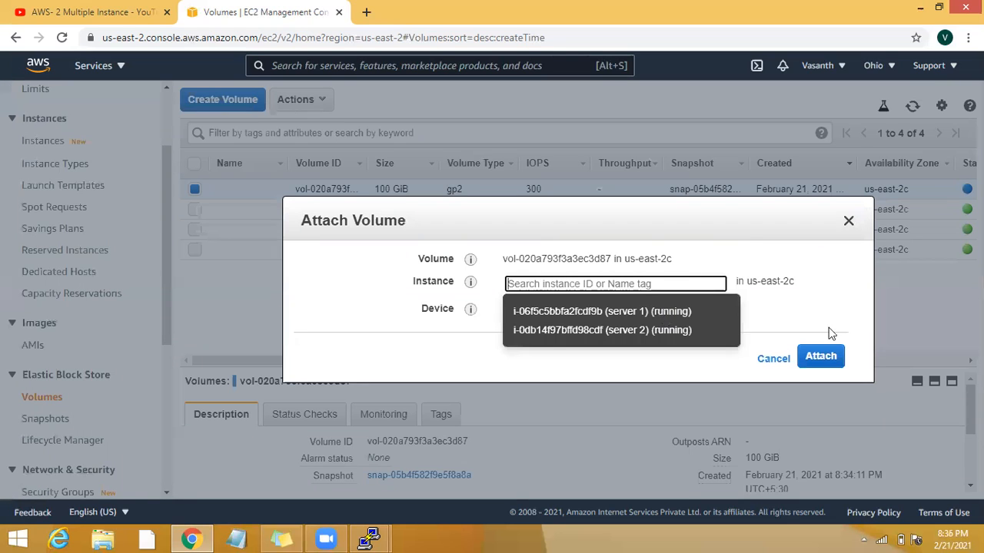
pyautogui.click(932, 449)
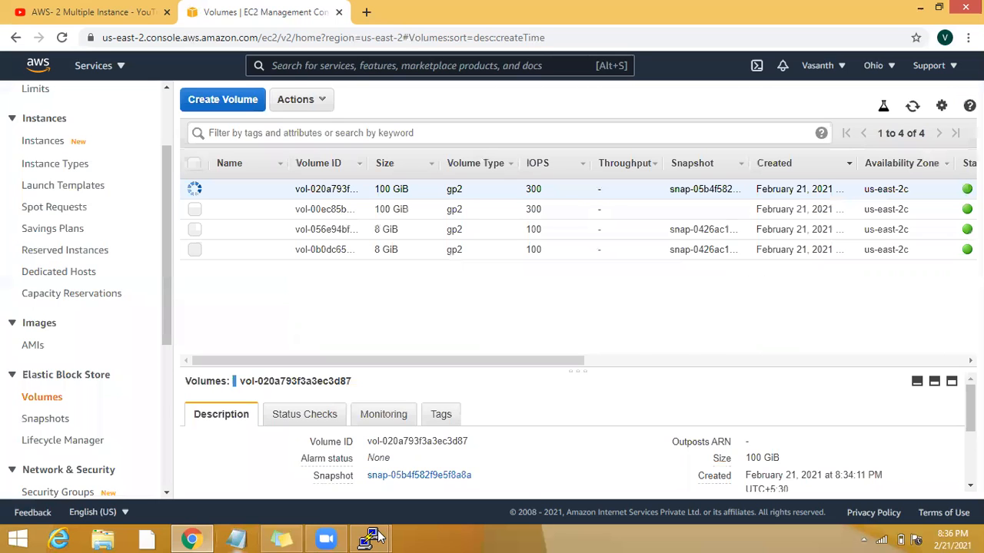
# Switch to the disconnected PuTTY terminal, dismiss the network error, and open a new maximized session to the same server
pyautogui.moveTo(377, 536)
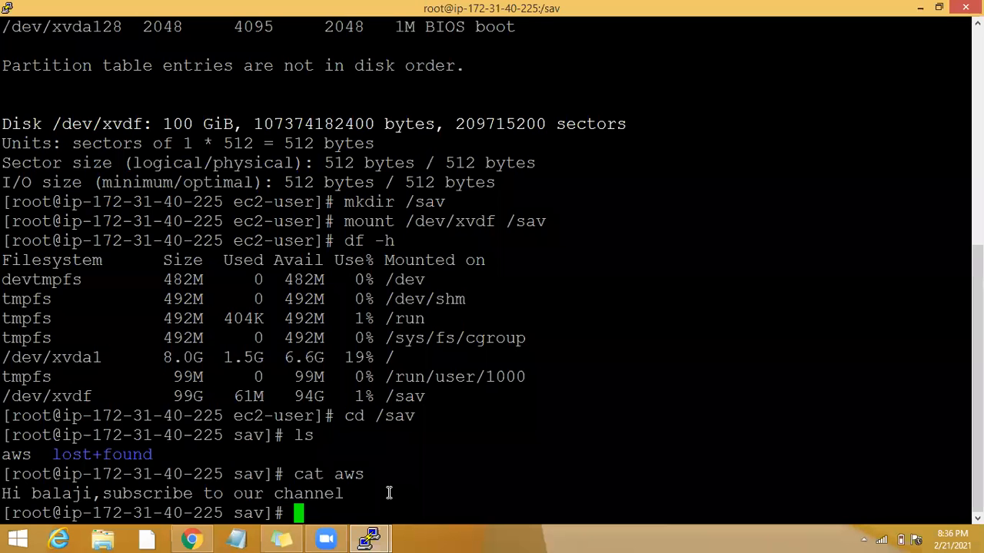
pyautogui.click(422, 469)
pyautogui.hotkey('alt', 'Tab')
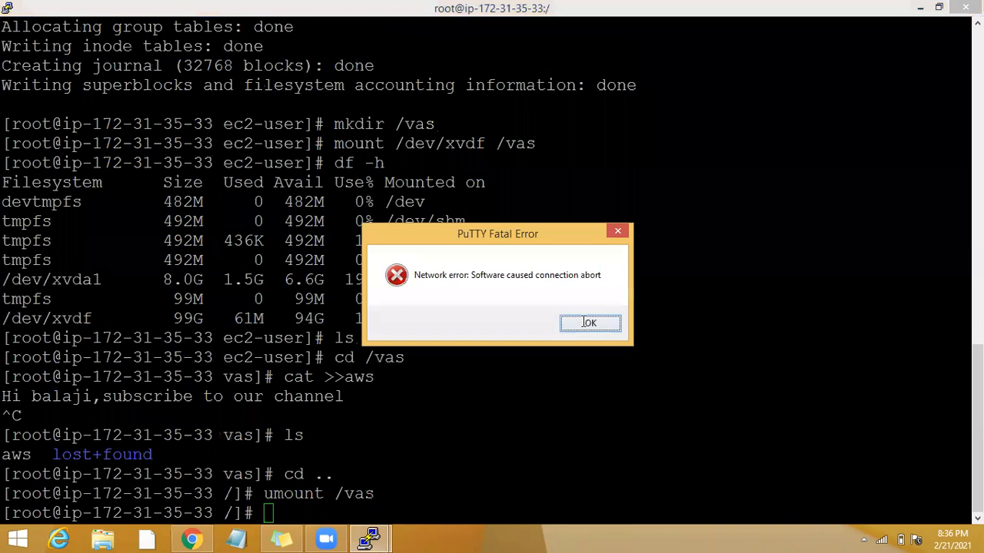
pyautogui.click(585, 324)
pyautogui.rightClick(266, 6)
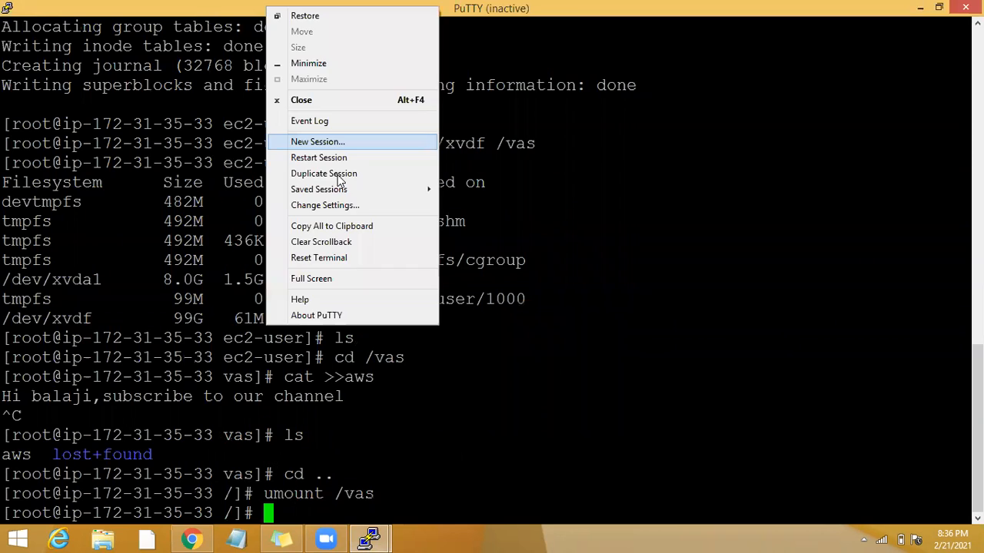
pyautogui.click(514, 195)
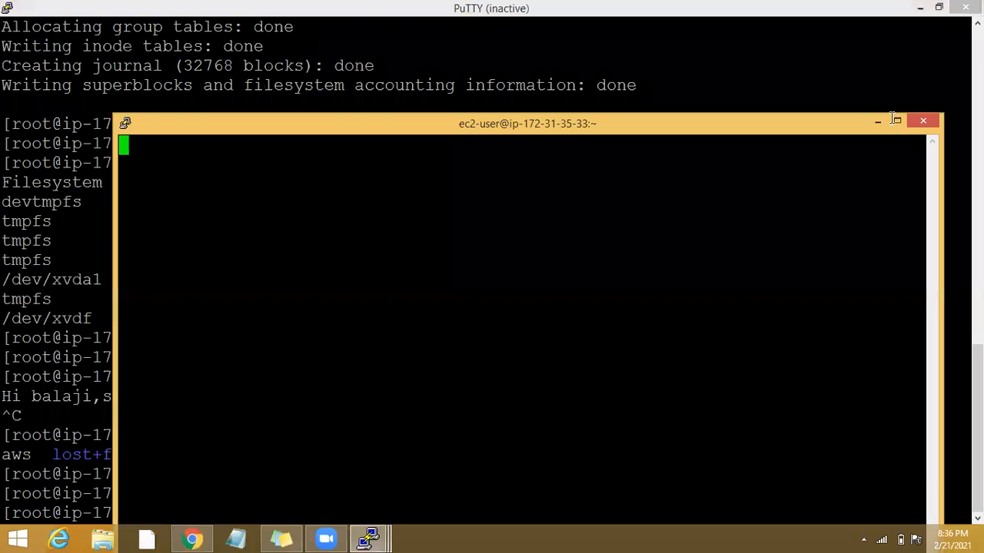
pyautogui.click(896, 121)
# Log in to the server as ec2-user and switch to root with sudo su
pyautogui.write('e')
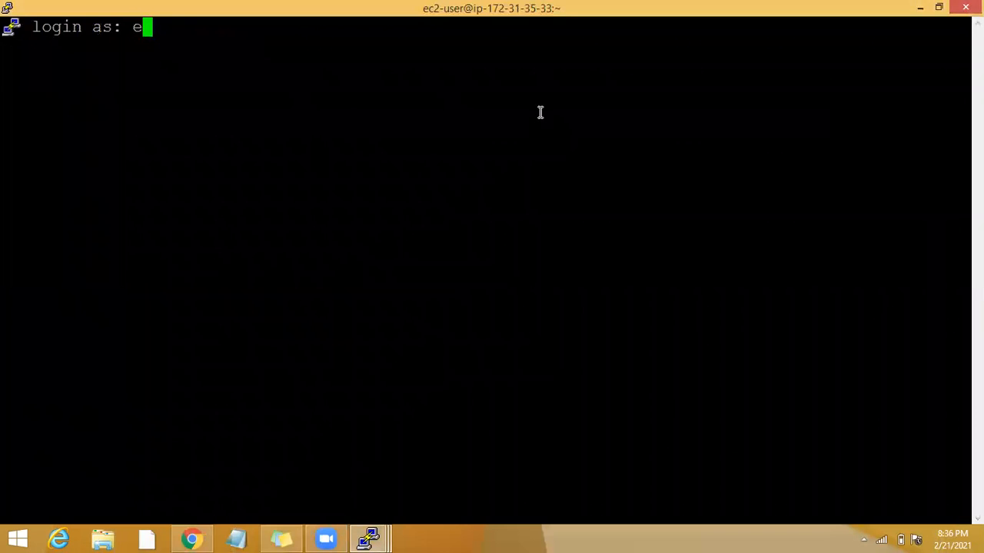
pyautogui.write('c2-us')
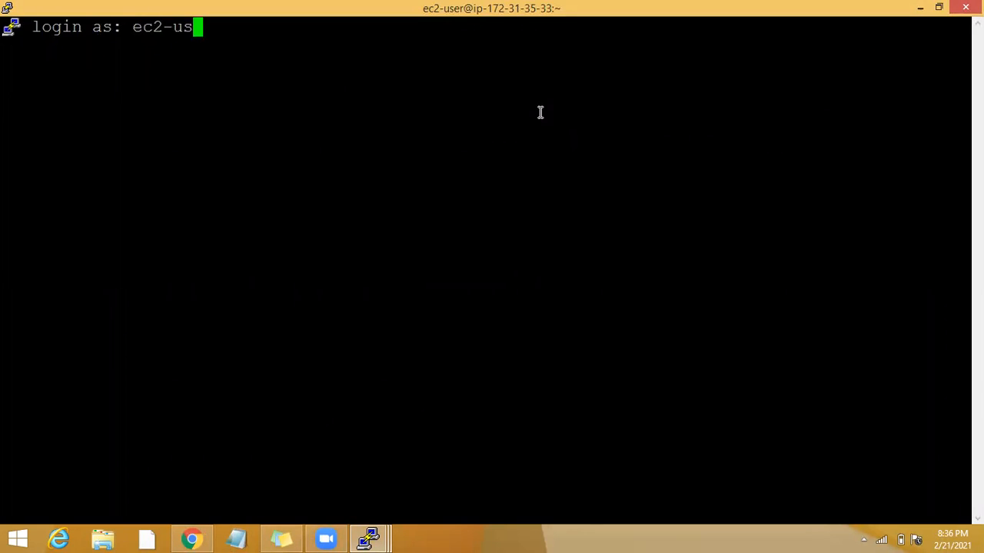
pyautogui.write('er')
pyautogui.press('Return')
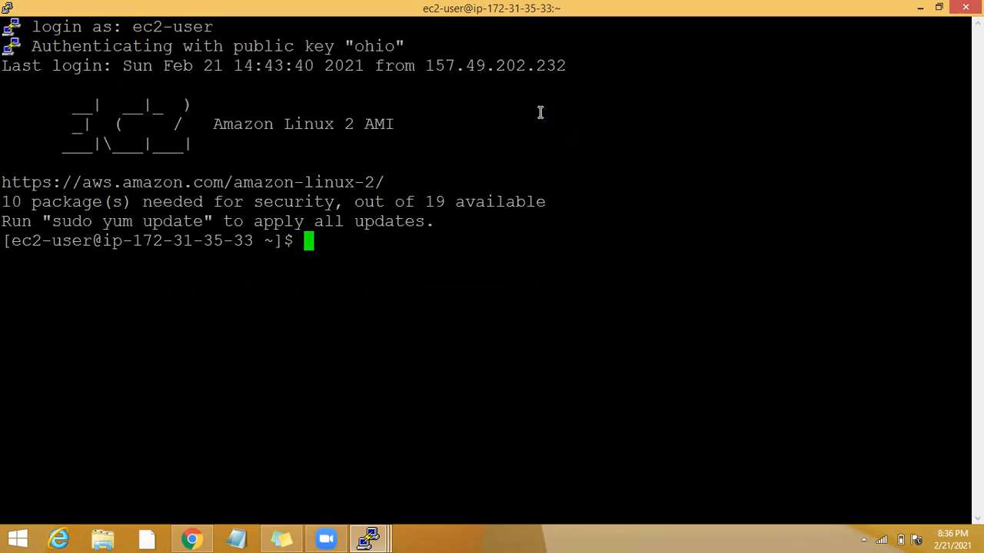
pyautogui.write('su')
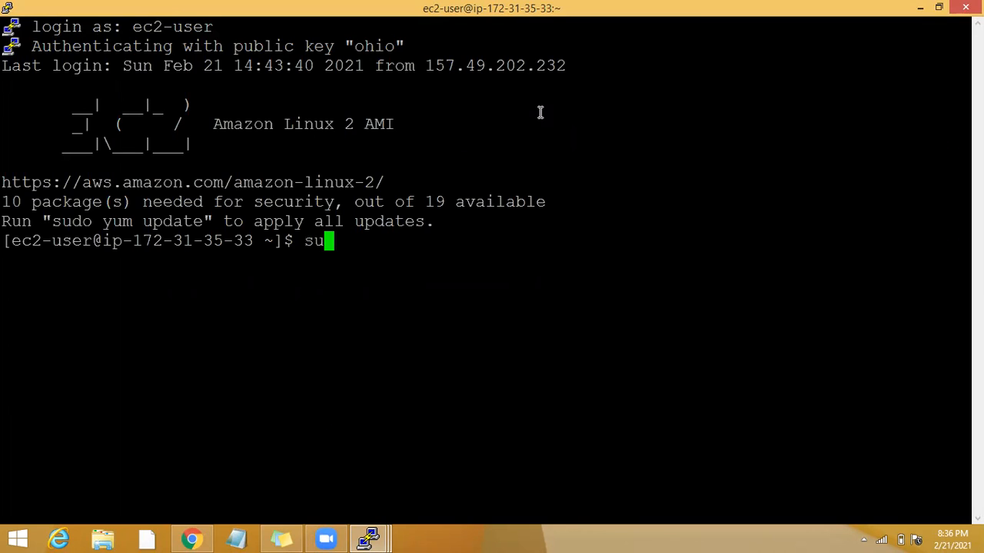
pyautogui.write('do su')
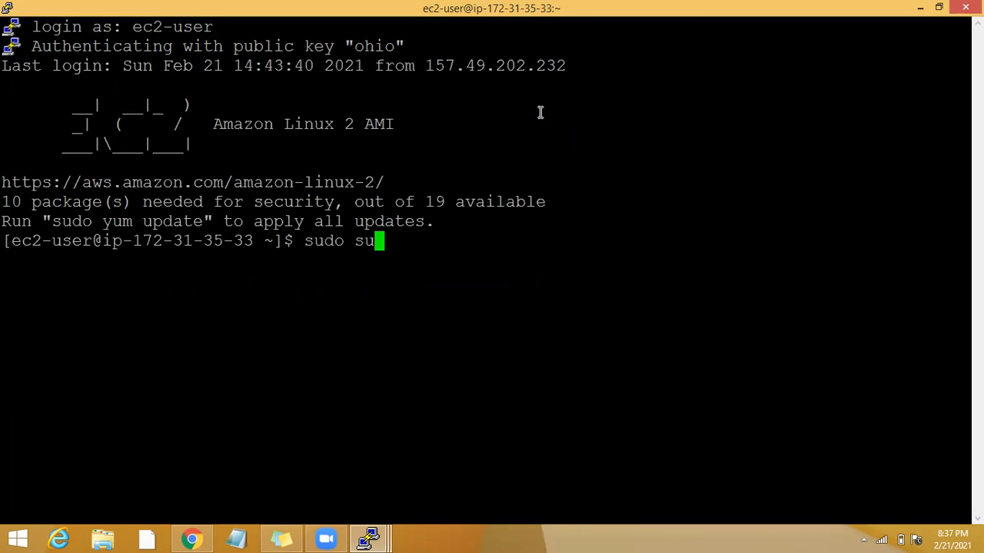
pyautogui.press('Return')
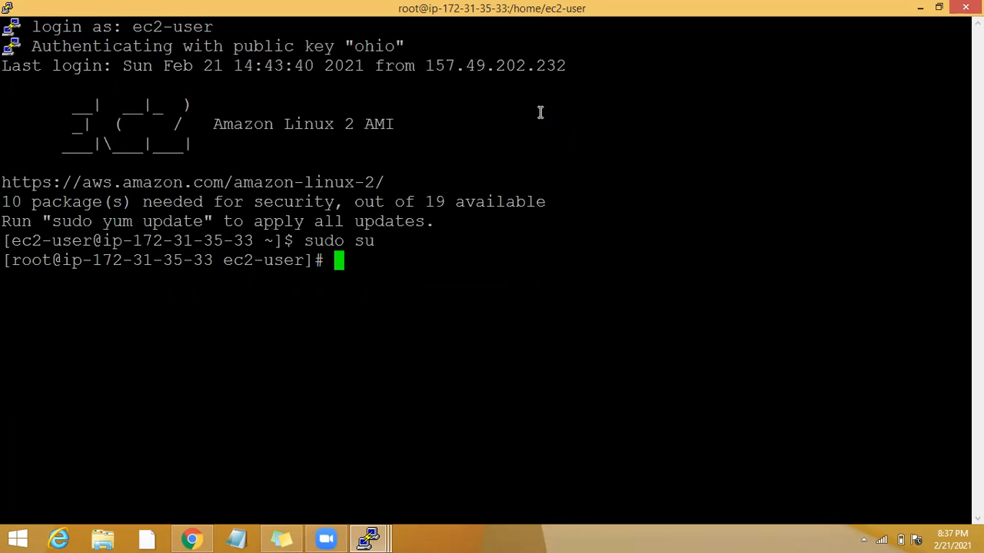
# Check the mounted filesystems with df -h and list the server's disks with fdisk -l
pyautogui.write('df -h')
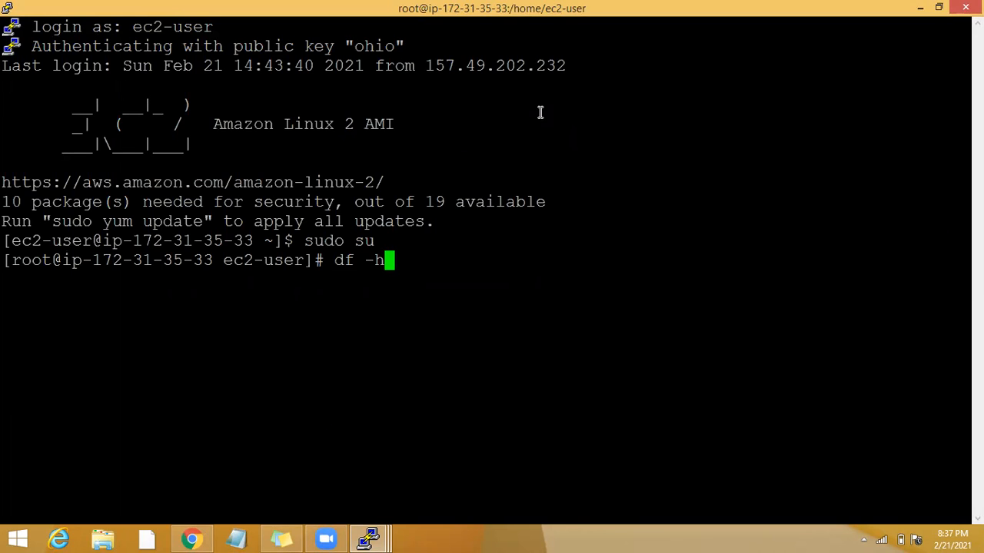
pyautogui.press('Return')
pyautogui.press('Return')
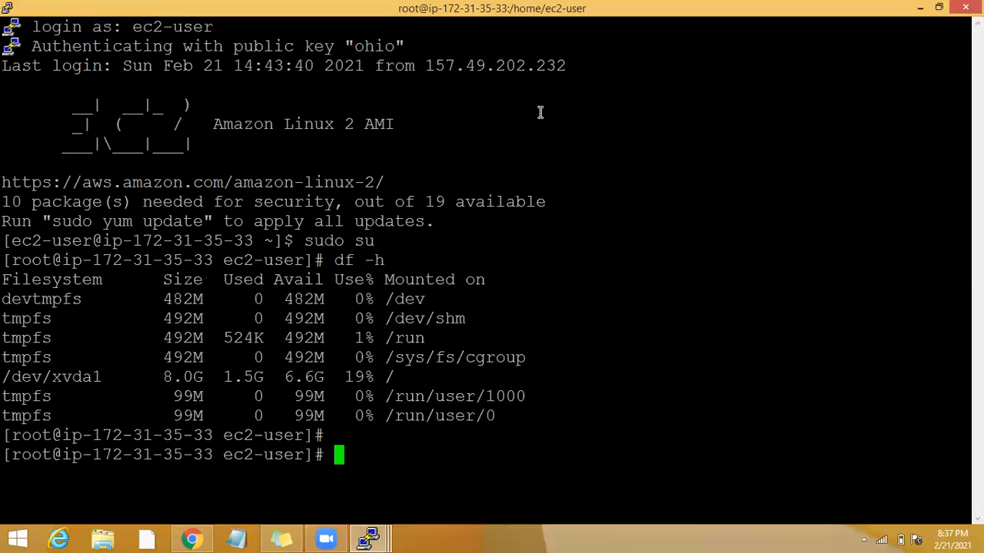
pyautogui.write('fdisk -l')
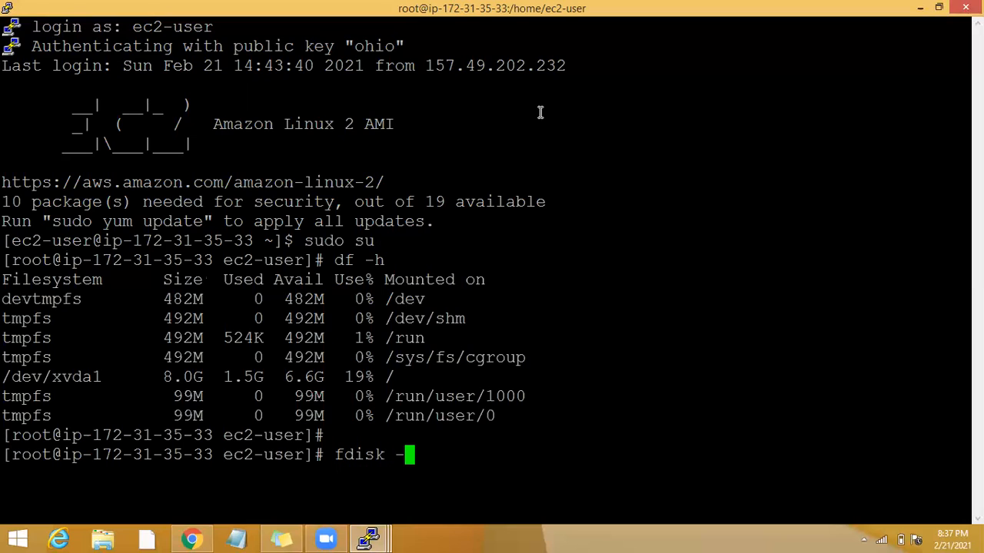
pyautogui.press('Return')
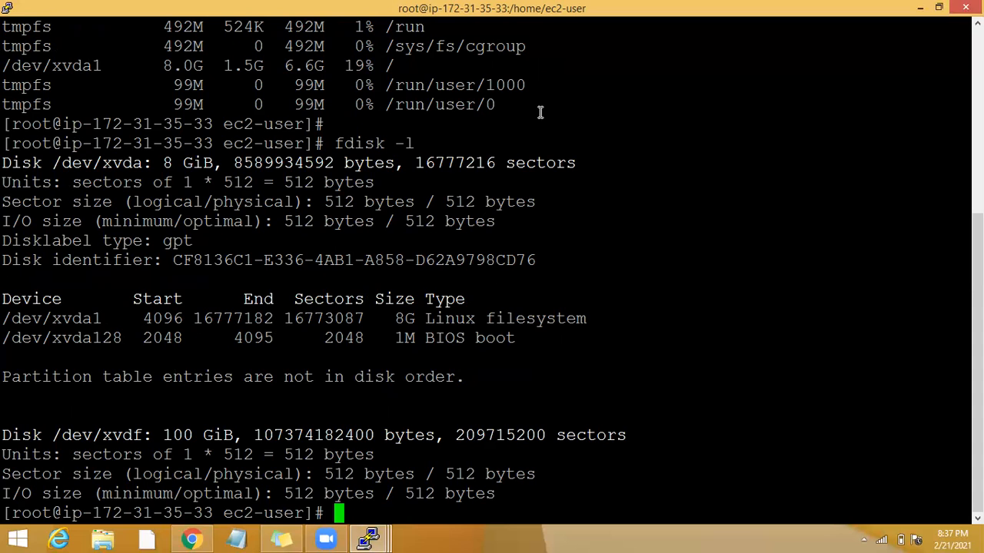
pyautogui.hotkey('alt', 'Tab')
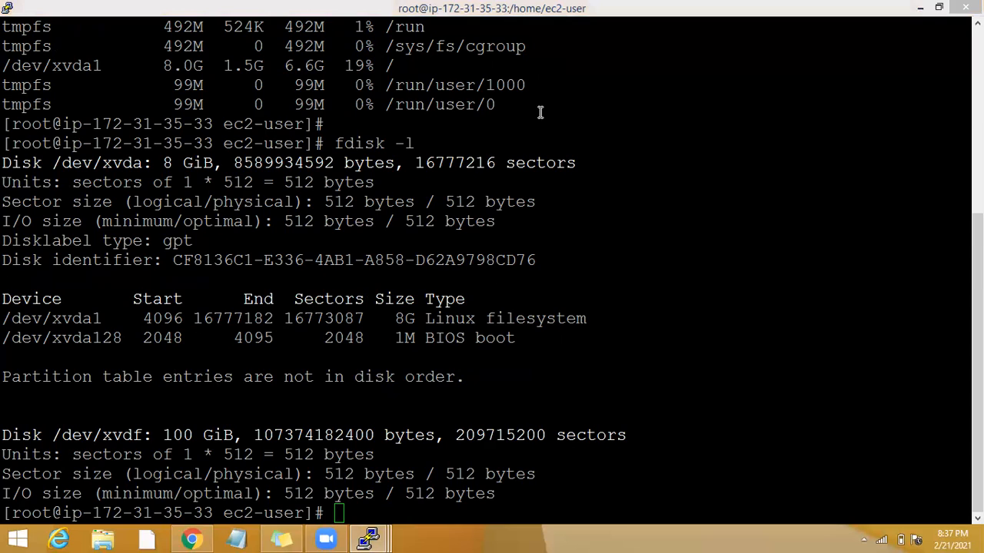
pyautogui.hotkey('alt', 'Tab')
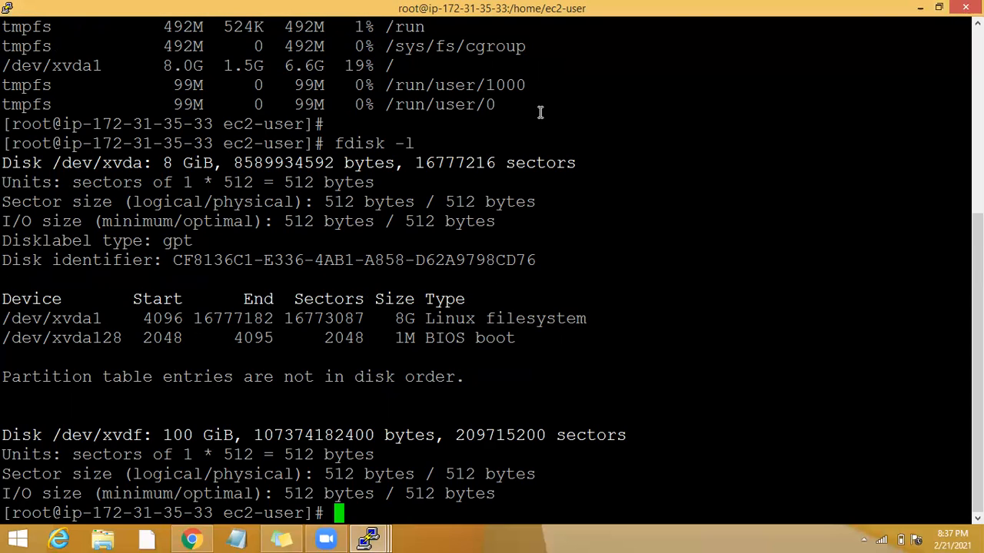
# Create the directory /abc with mkdir as a mount point
pyautogui.write('mkdir ')
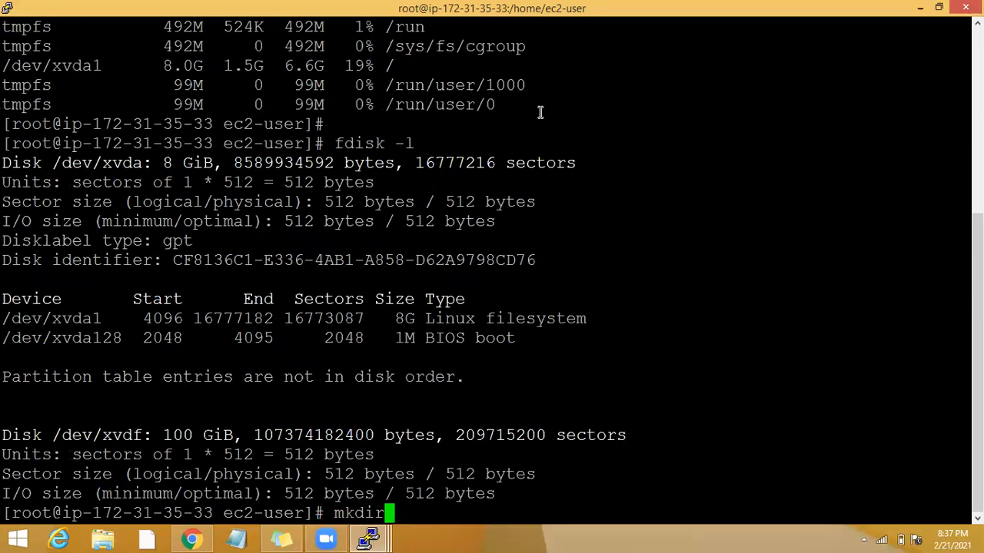
pyautogui.write('/a')
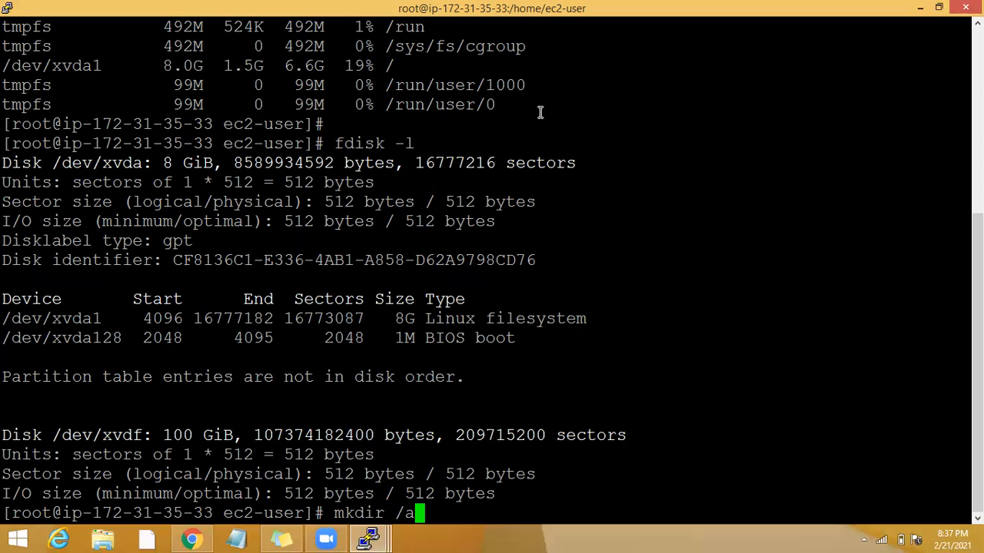
pyautogui.write('bc')
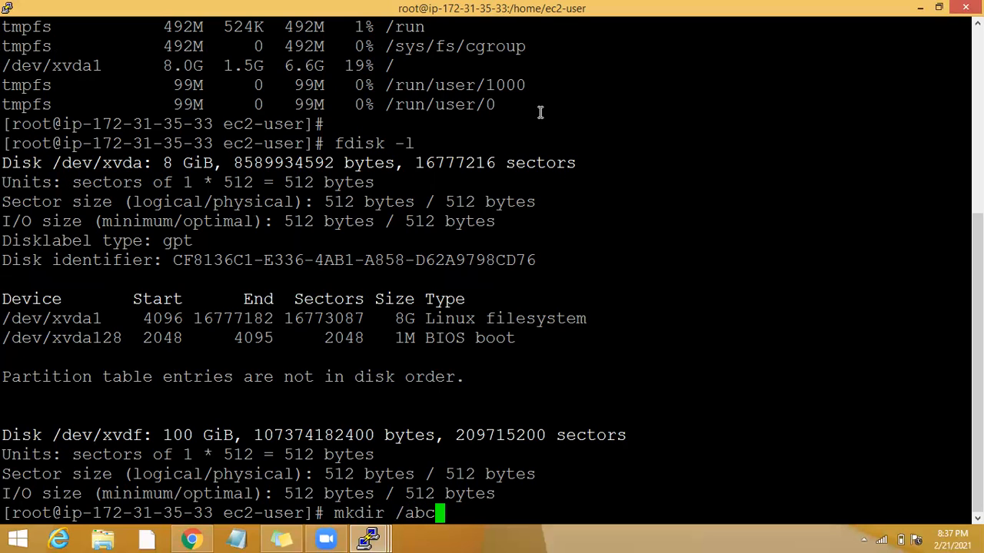
pyautogui.press('Return')
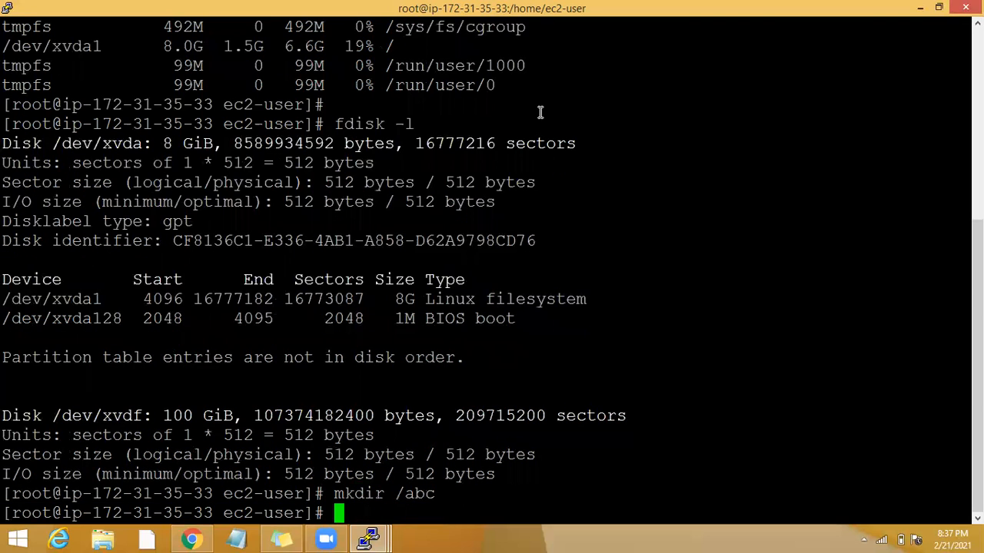
# Mount the 100 GiB disk /dev/xvdf on the /abc directory
pyautogui.write('mount /')
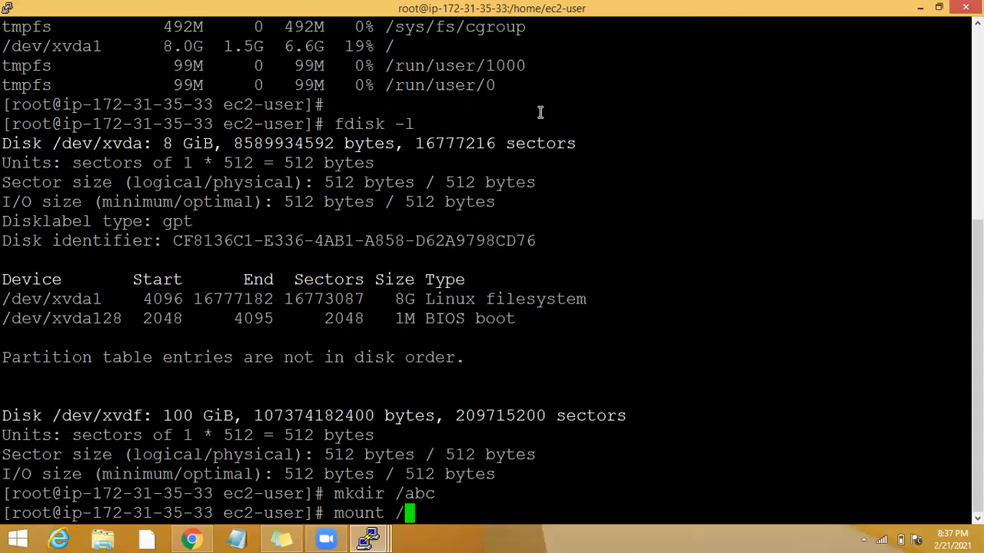
pyautogui.write('dev/')
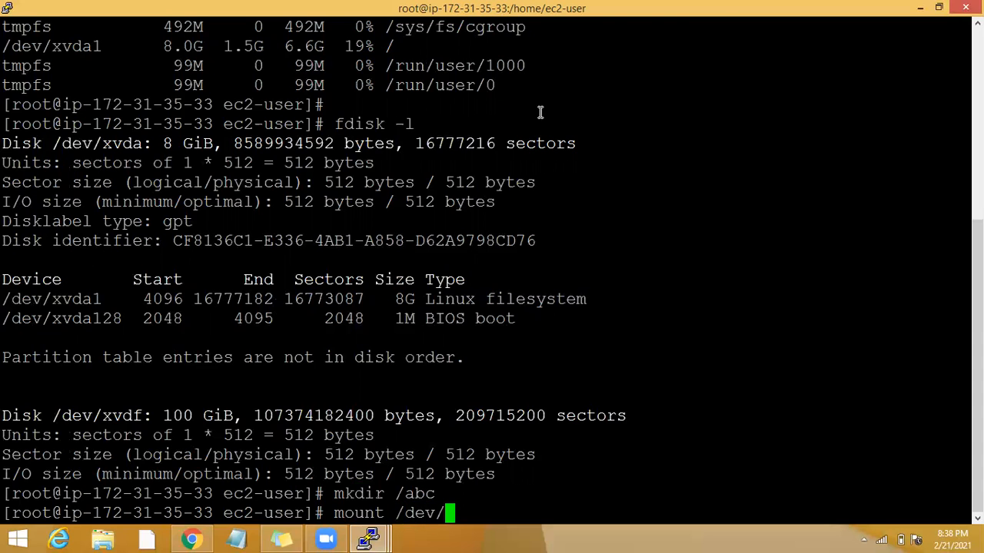
pyautogui.write('xvdf ')
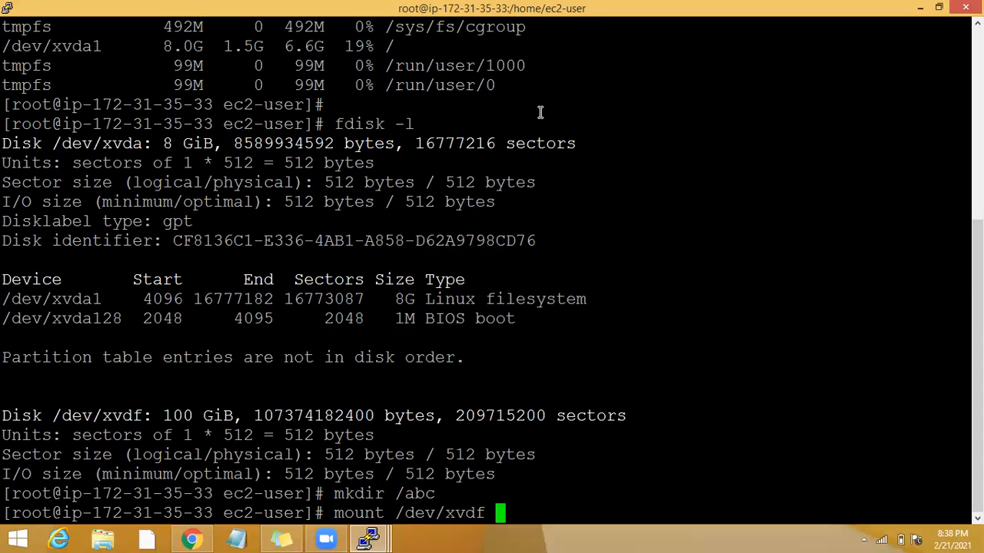
pyautogui.write('/abc')
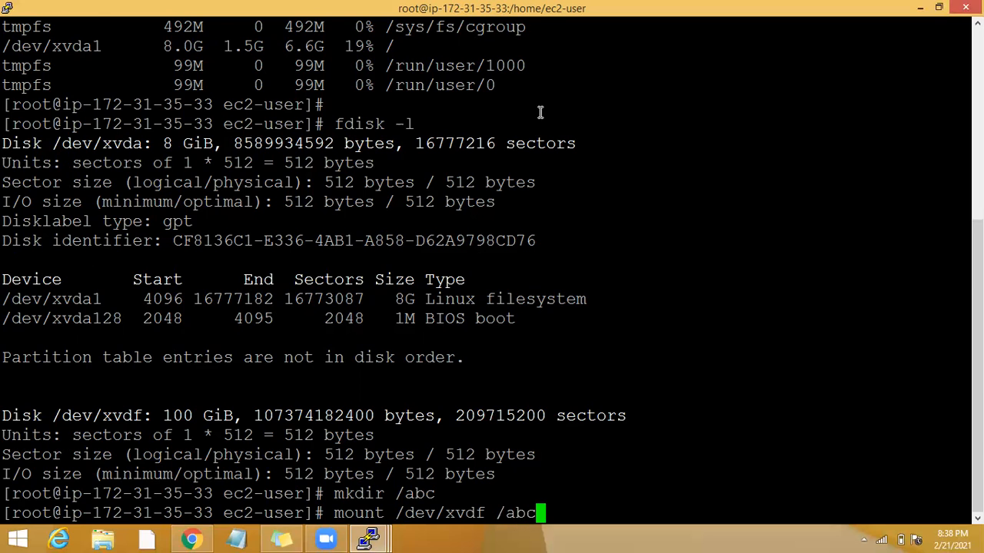
pyautogui.press('Return')
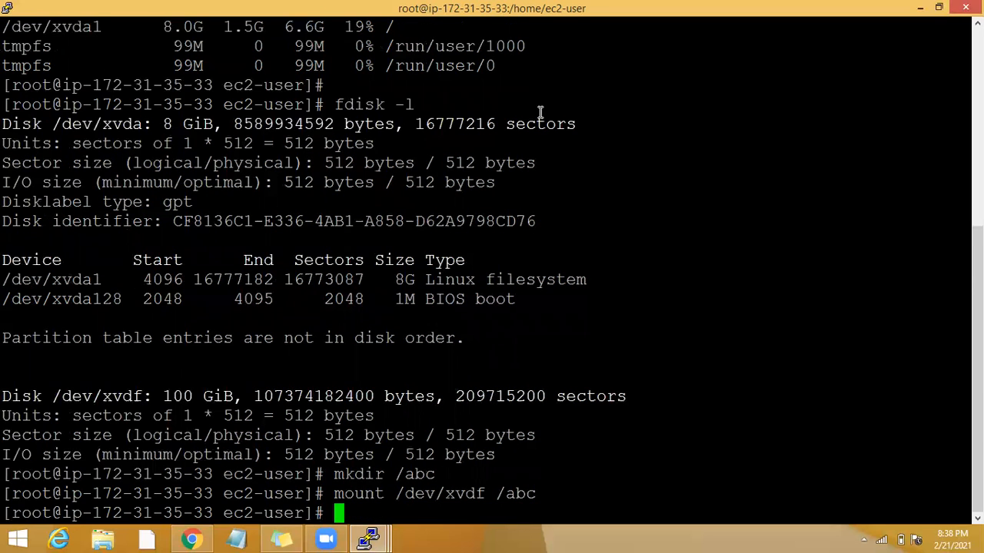
# Change into the mounted /abc directory and list its contents with ls
pyautogui.write('cd ')
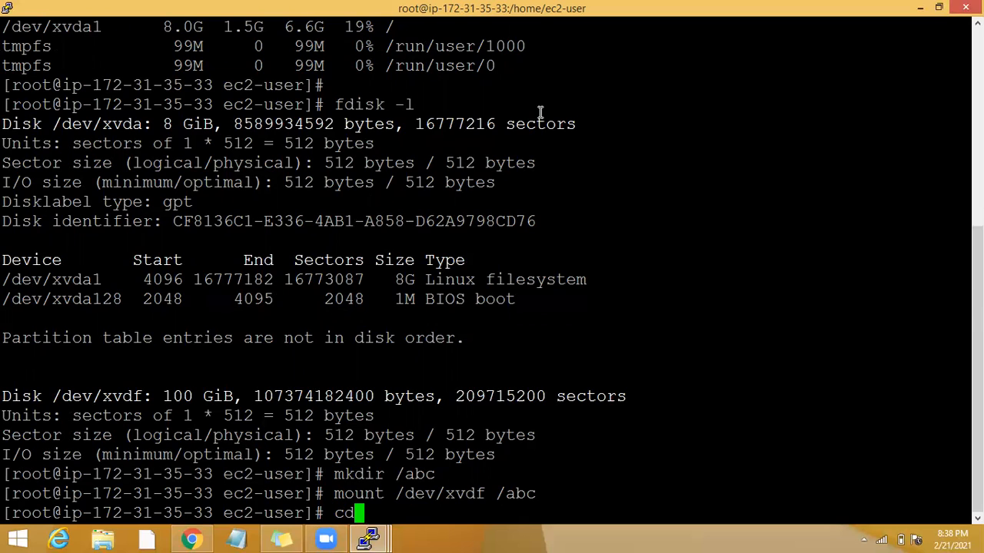
pyautogui.write('/abc')
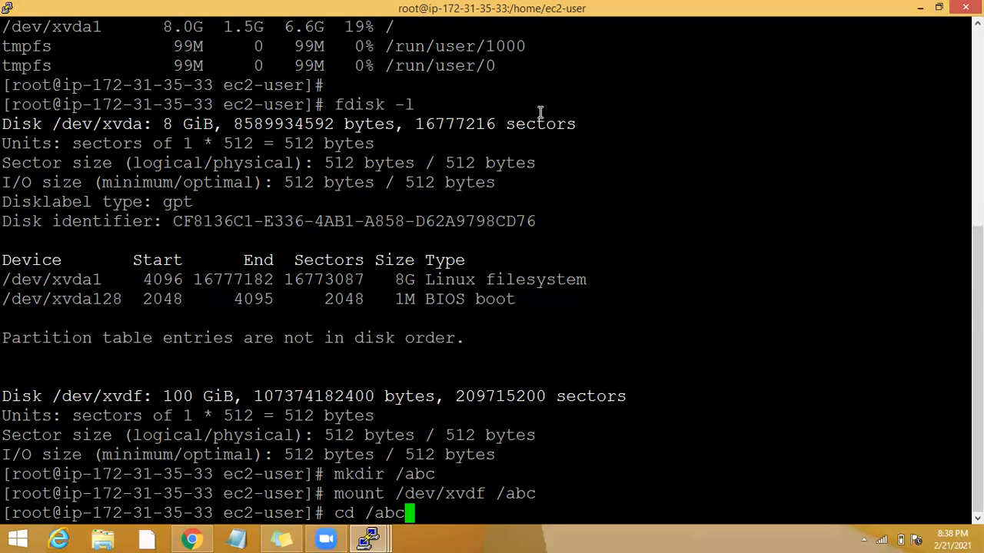
pyautogui.press('Return')
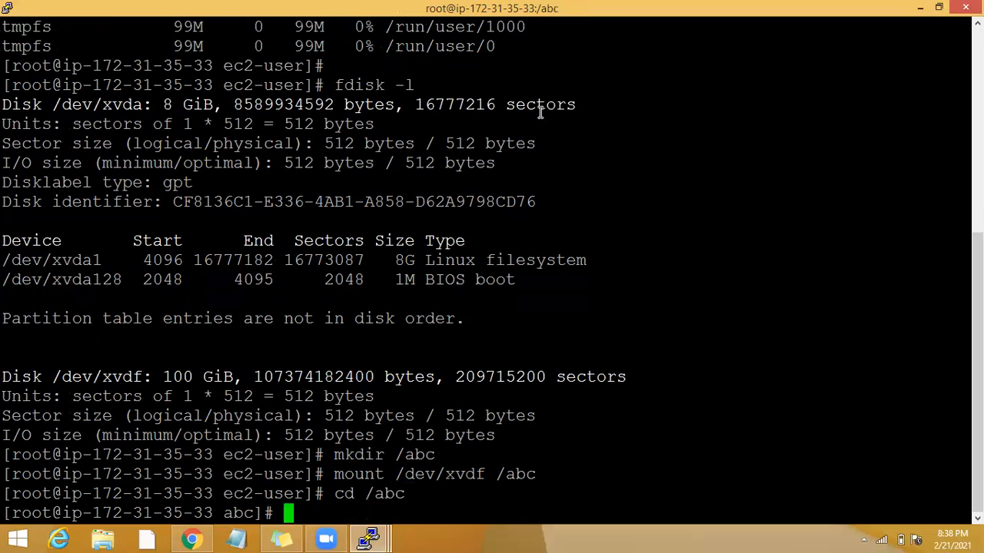
pyautogui.write('ls')
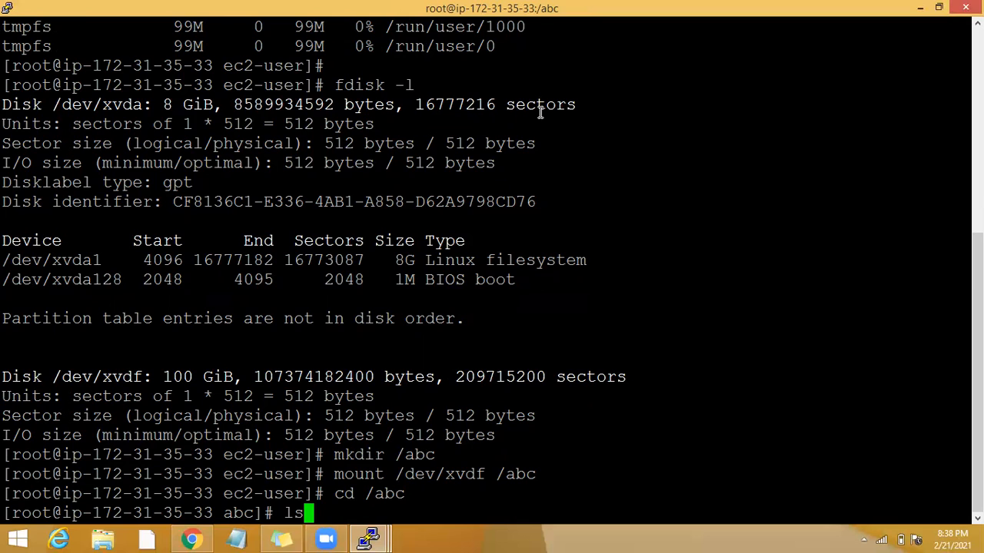
pyautogui.press('Return')
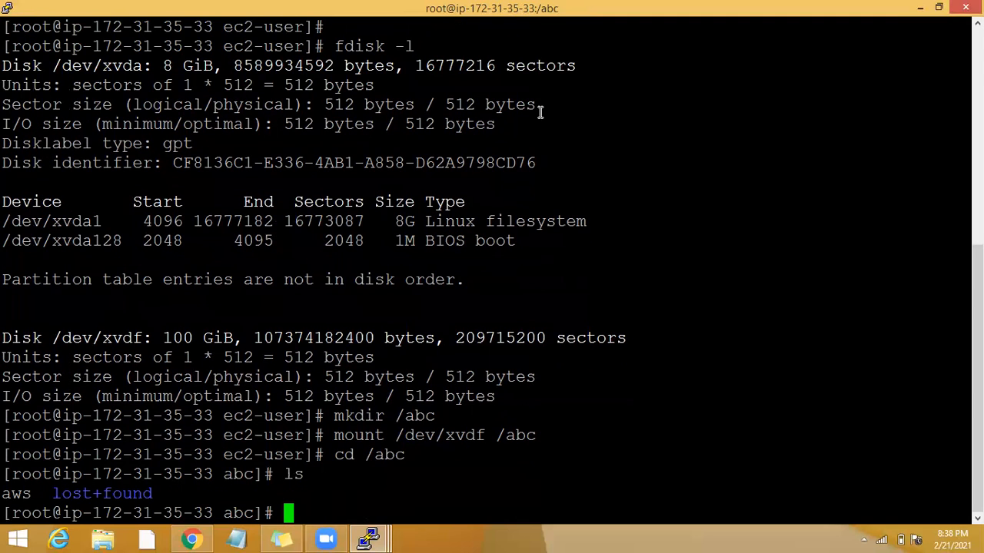
# Display the contents of the aws file with cat to verify the data restored from the snapshot
pyautogui.write('cat ')
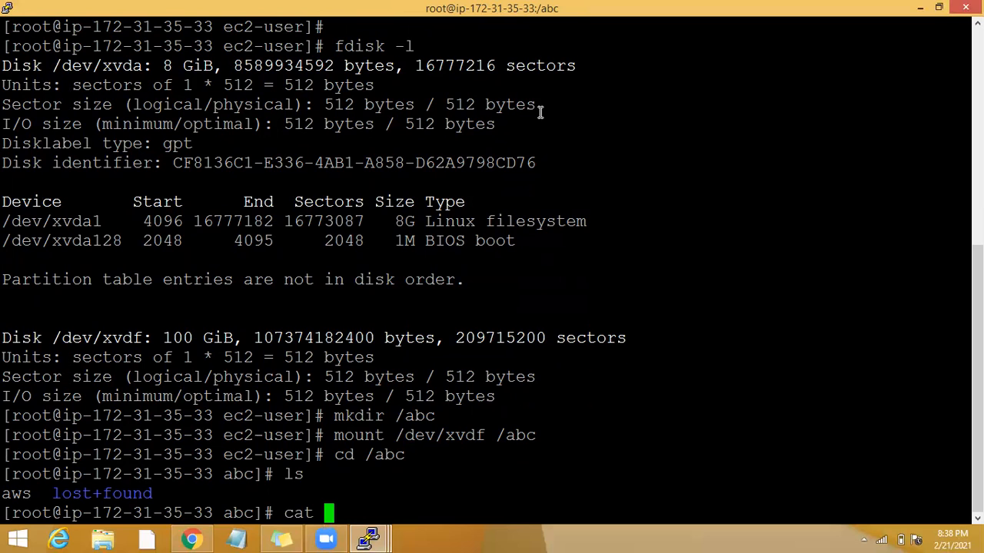
pyautogui.write('aws')
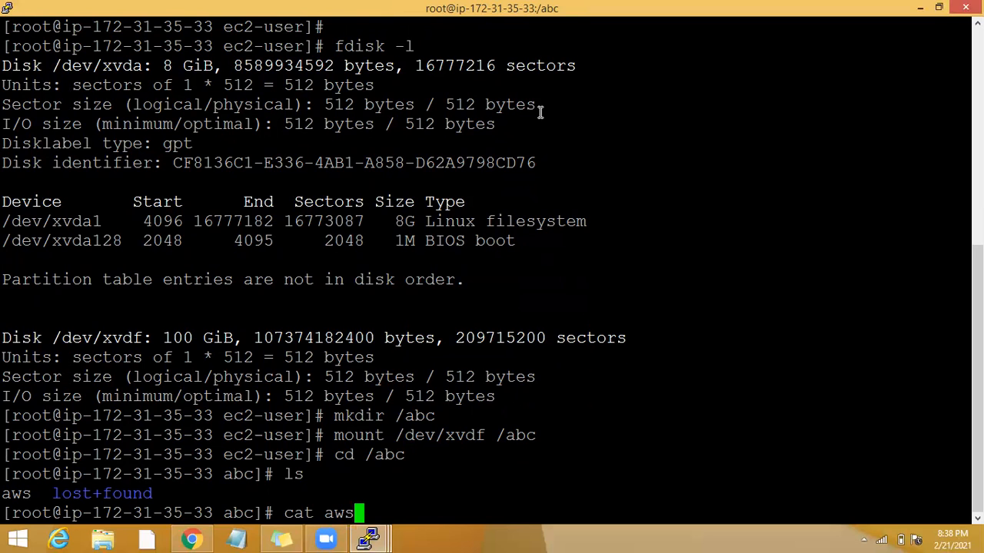
pyautogui.press('Return')
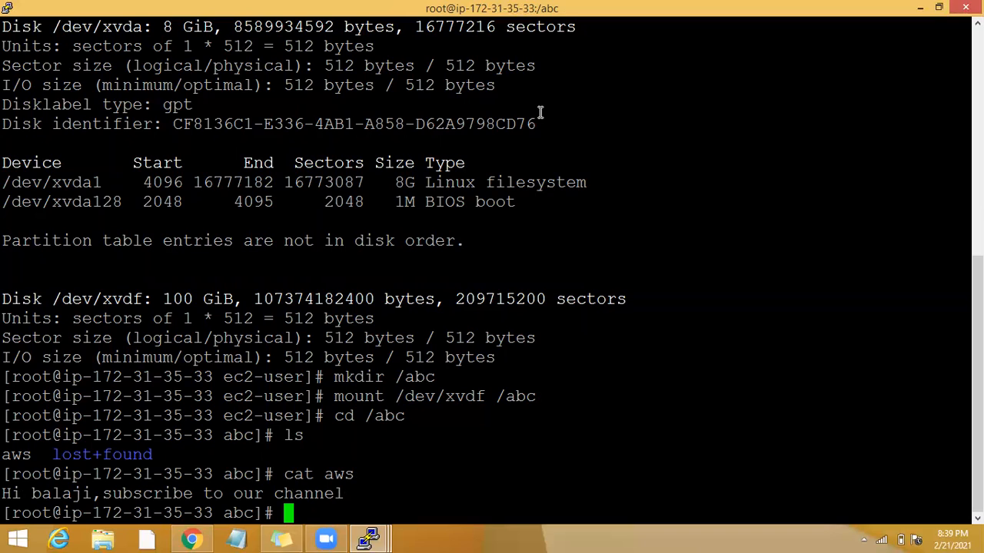
# Switch to the AWS console and detach the 100 GiB volume that was created from the snapshot
pyautogui.click(192, 540)
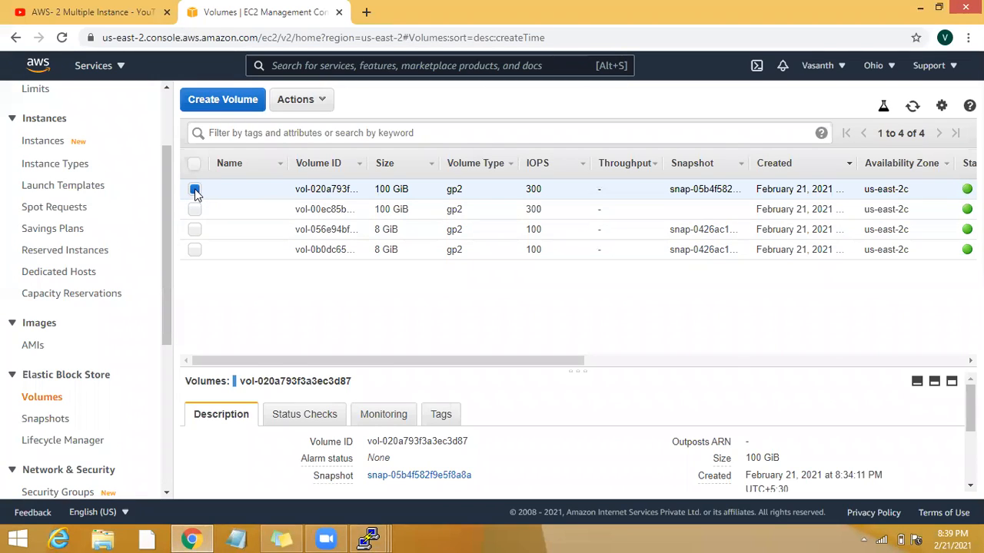
pyautogui.click(193, 189)
pyautogui.click(195, 189)
pyautogui.click(305, 106)
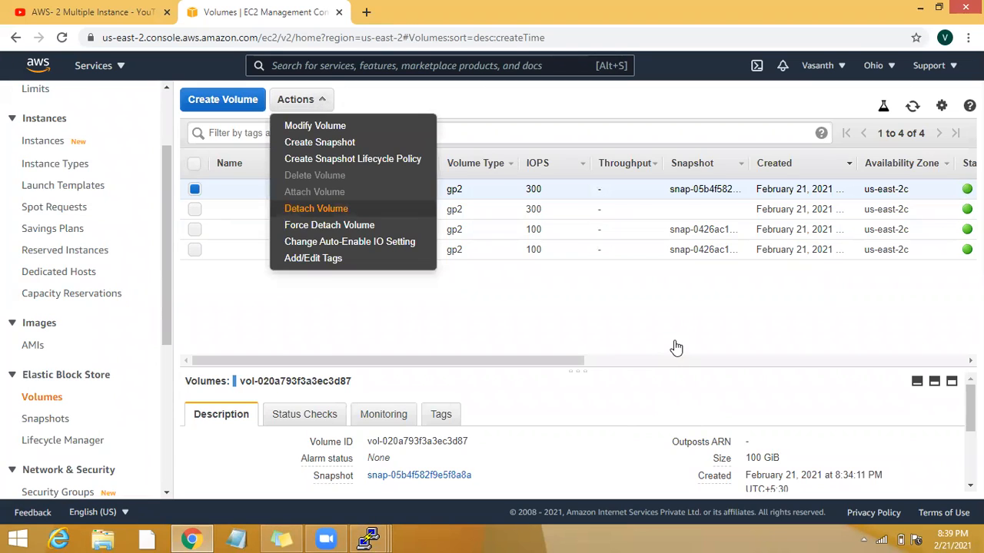
pyautogui.press('Return')
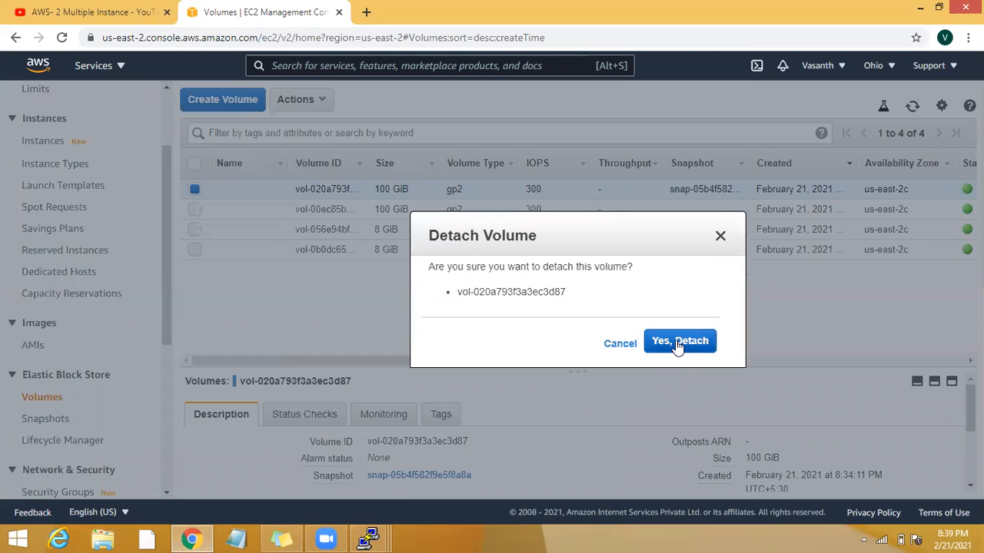
pyautogui.click(678, 346)
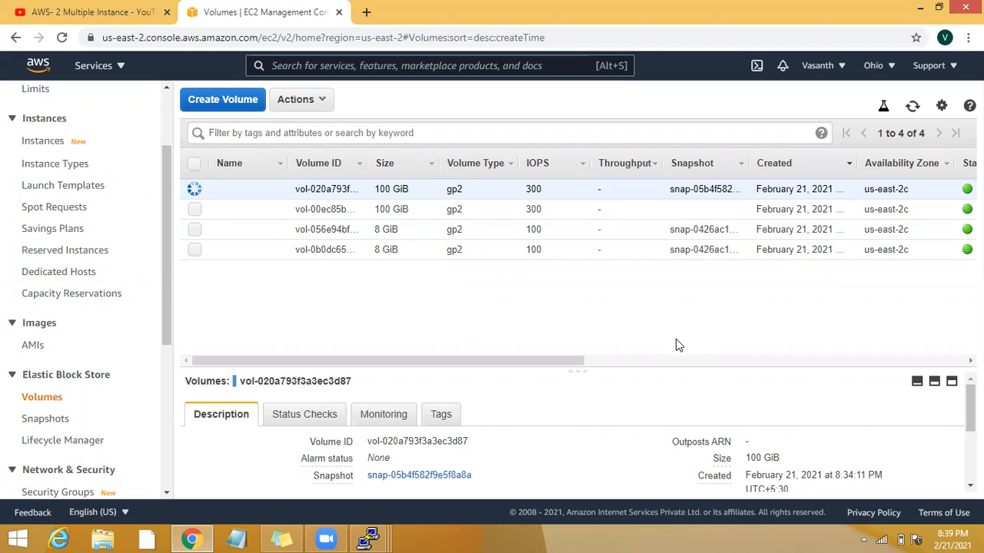
# Return to the server's terminal session and move out of /abc with cd .
pyautogui.click(922, 7)
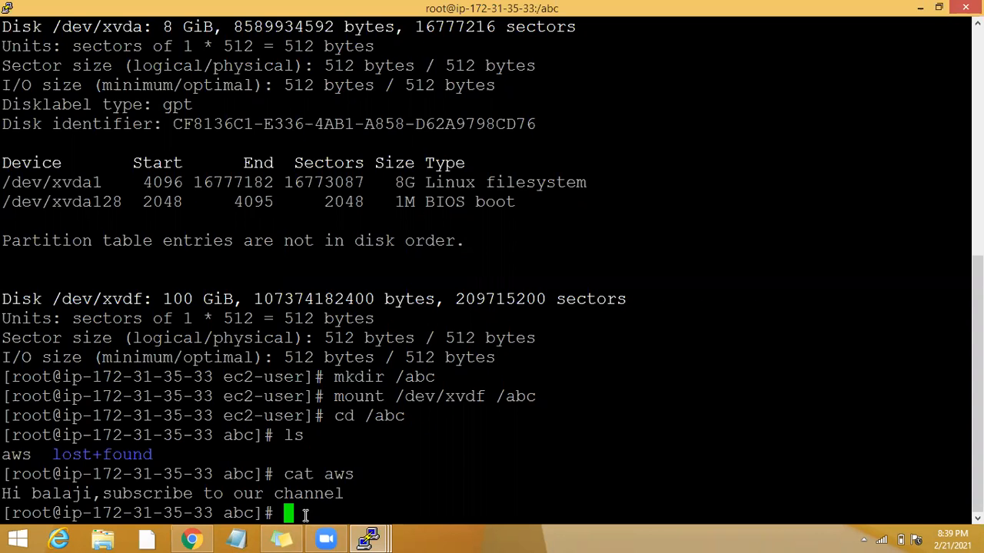
pyautogui.write('c')
pyautogui.press('BackSpace')
pyautogui.write('cd ..')
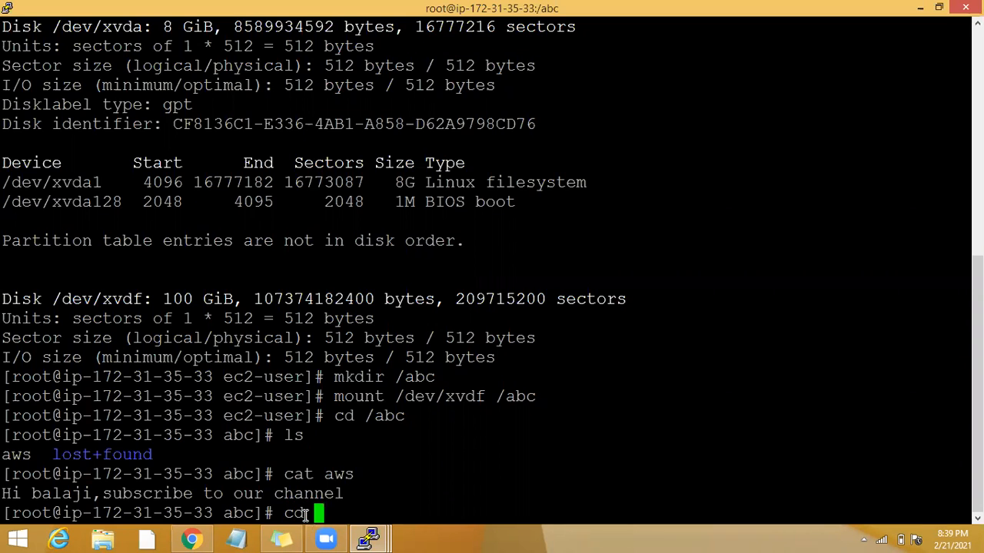
pyautogui.press('Return')
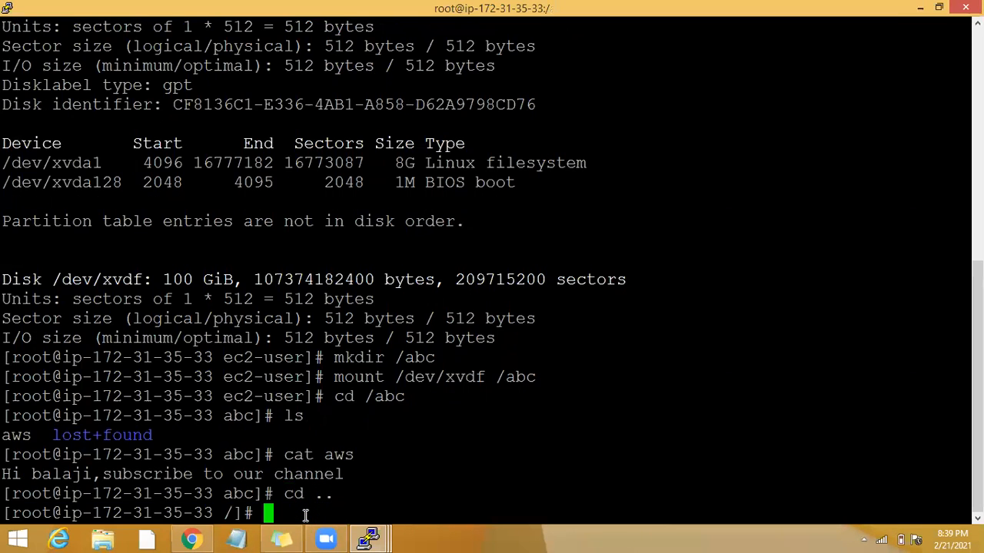
# Try to unmount the /vas directory with umount
pyautogui.write('ou')
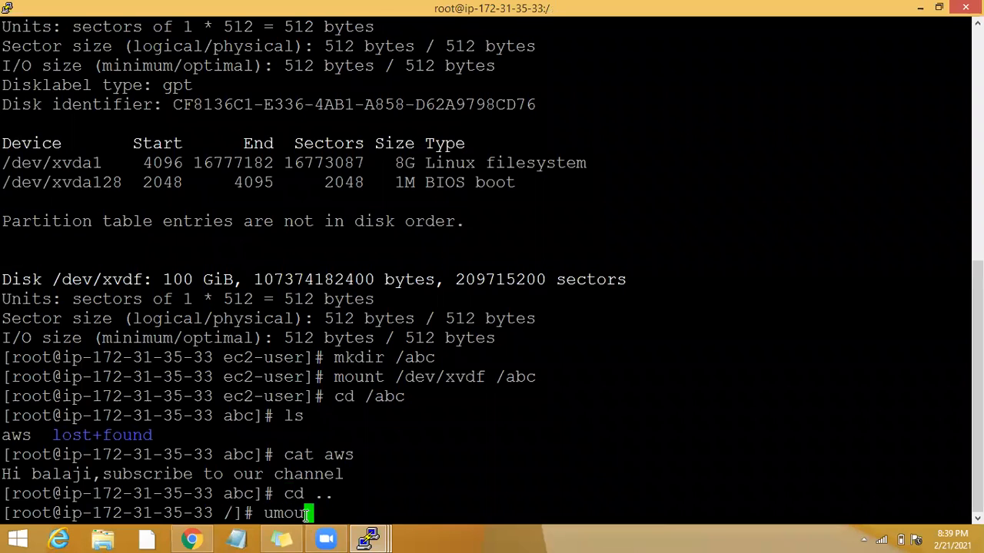
pyautogui.write('nt /vas')
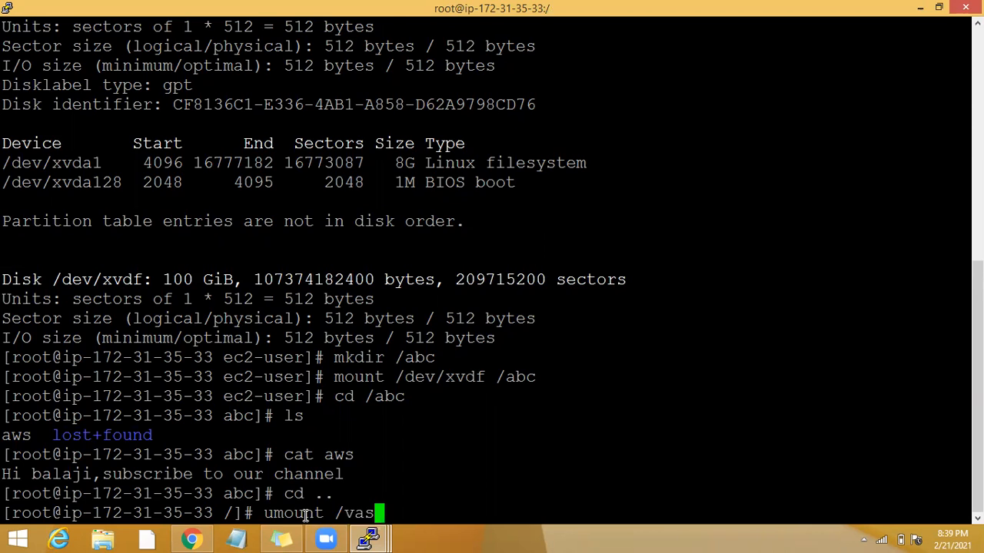
pyautogui.press('Return')
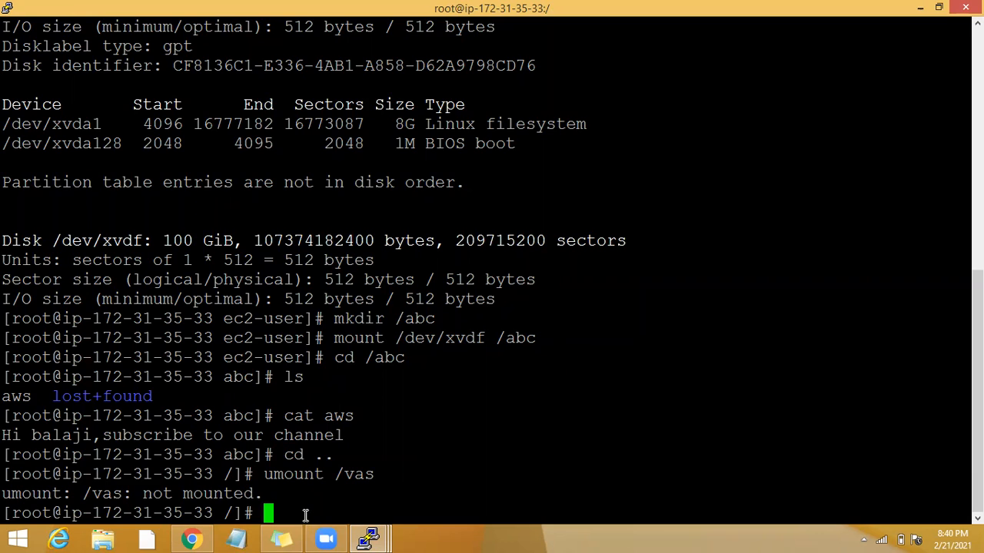
# Unmount the /abc directory with umount
pyautogui.write('cd')
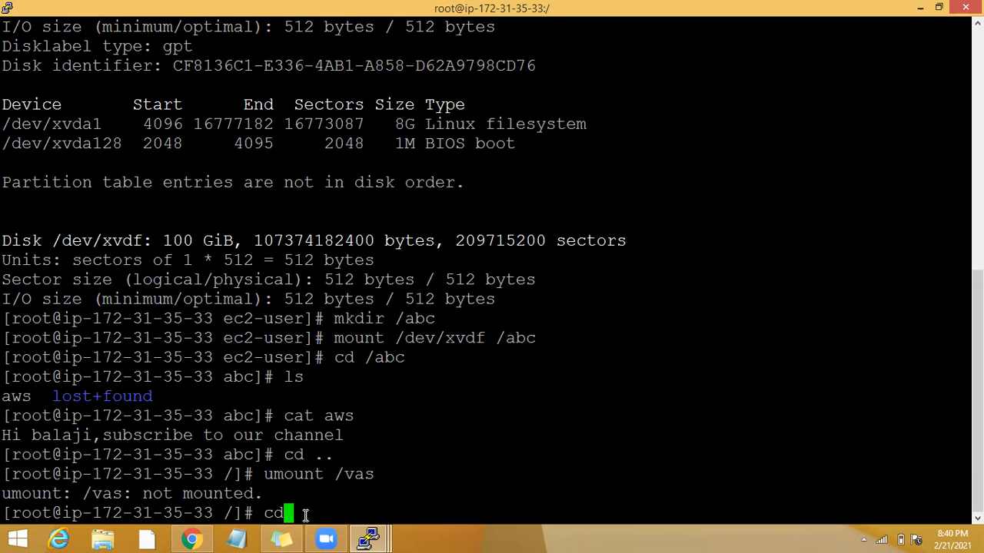
pyautogui.press('BackSpace')
pyautogui.press('BackSpace')
pyautogui.press('BackSpace')
pyautogui.write('umount')
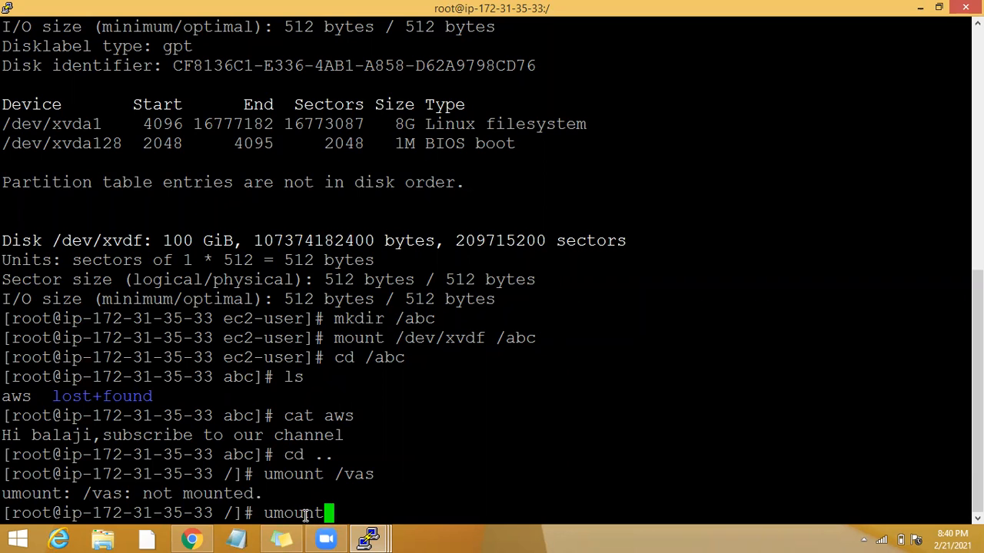
pyautogui.write(' /abc')
pyautogui.press('Return')
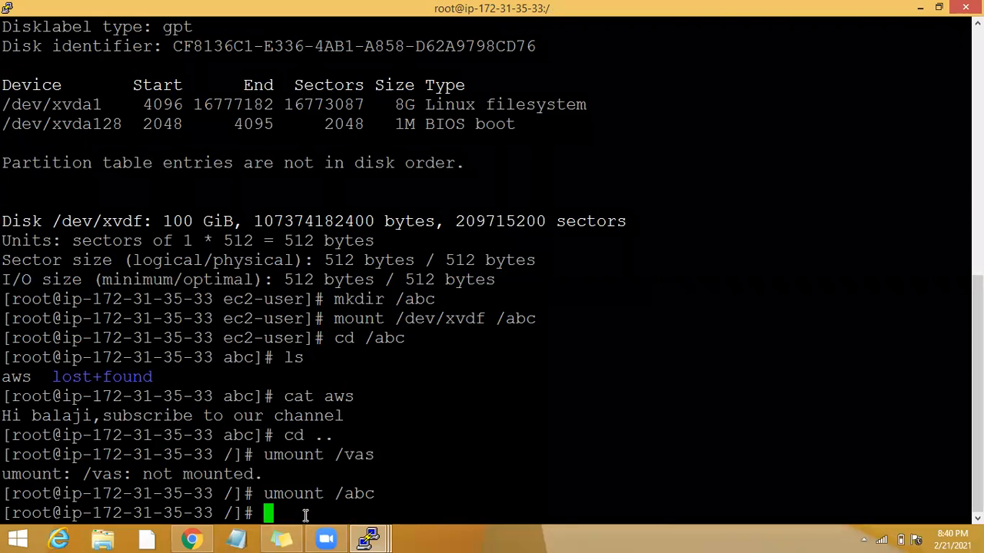
# Review the earlier 100 GiB disk entry and list the server's disks again with fdisk -l
pyautogui.scroll(5, 301, 375)
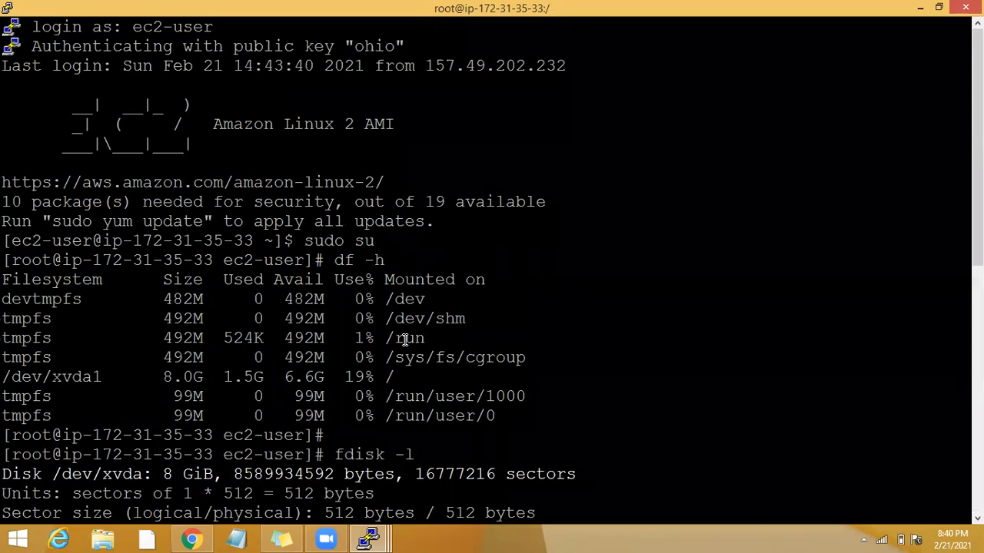
pyautogui.scroll(-5, 184, 449)
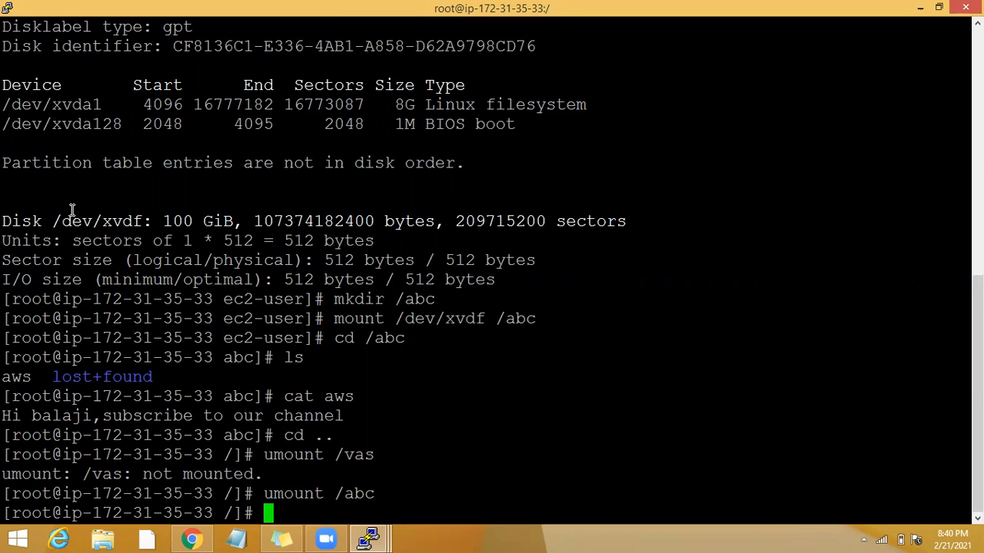
pyautogui.moveTo(143, 218); pyautogui.dragTo(230, 213)
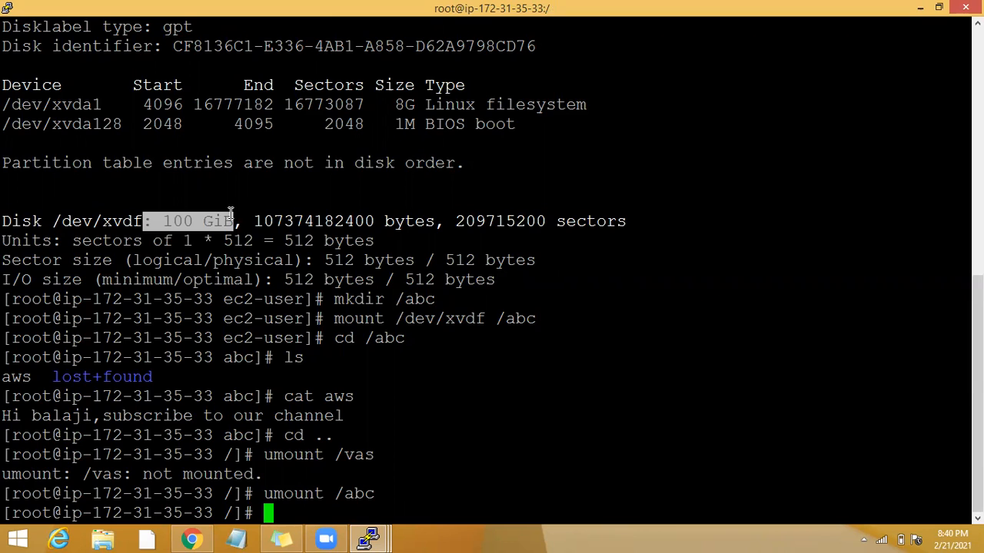
pyautogui.write('fdisk -l')
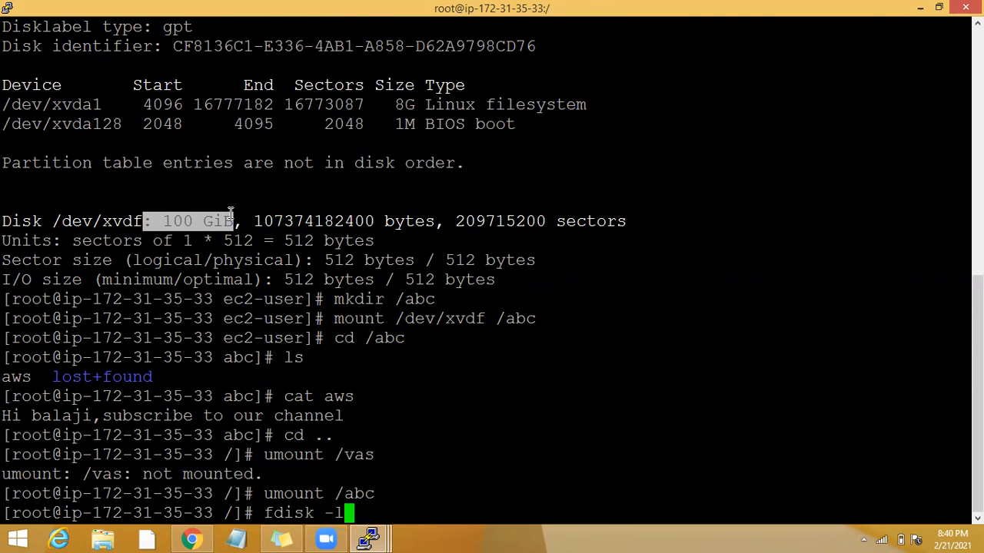
pyautogui.press('Return')
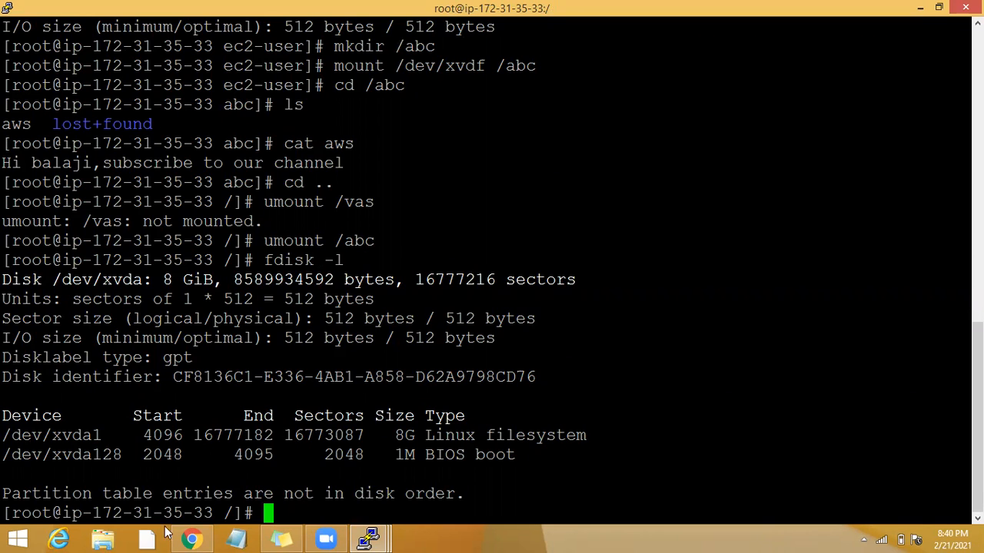
# Switch to the AWS console, open the EBS snapshots list and look through the available regions
pyautogui.hotkey('alt', 'Tab')
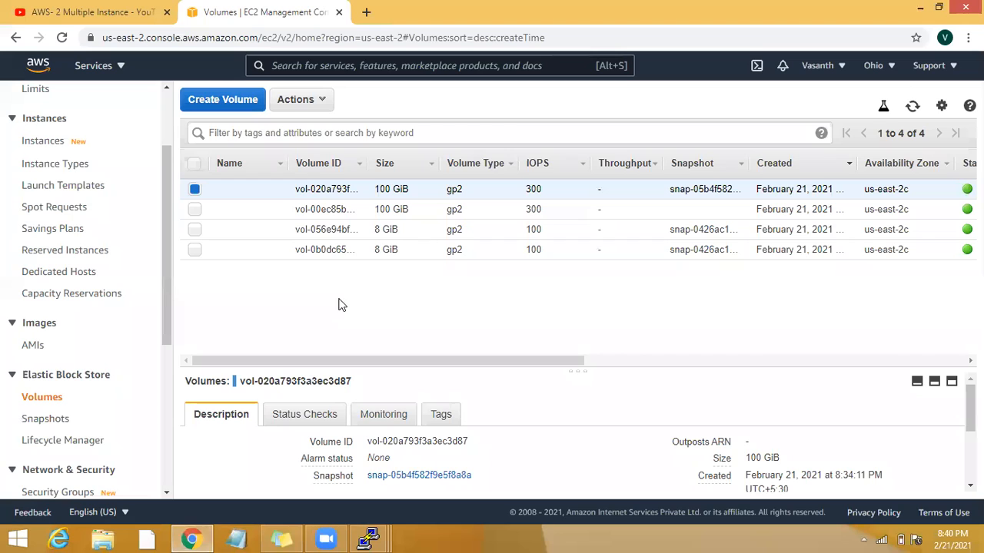
pyautogui.click(195, 210)
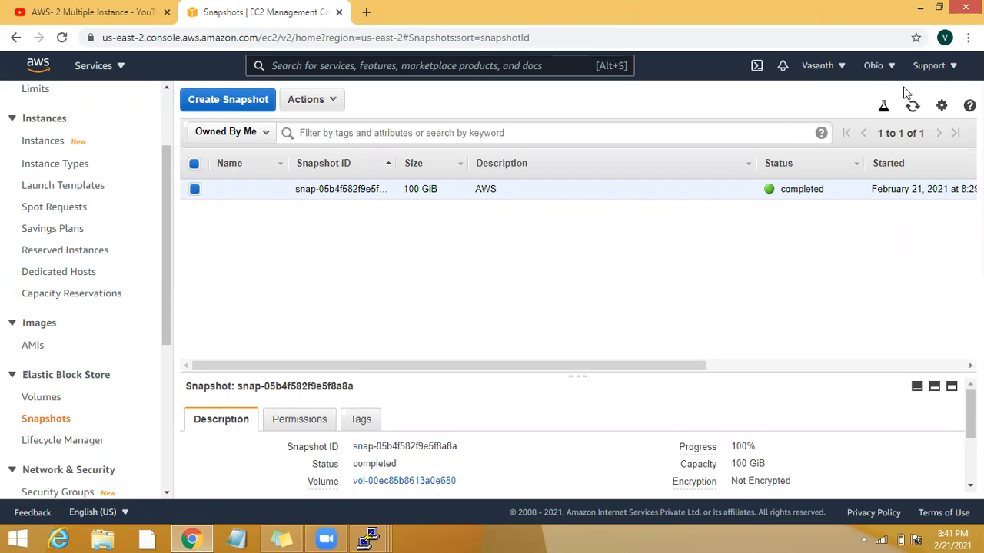
pyautogui.click(877, 67)
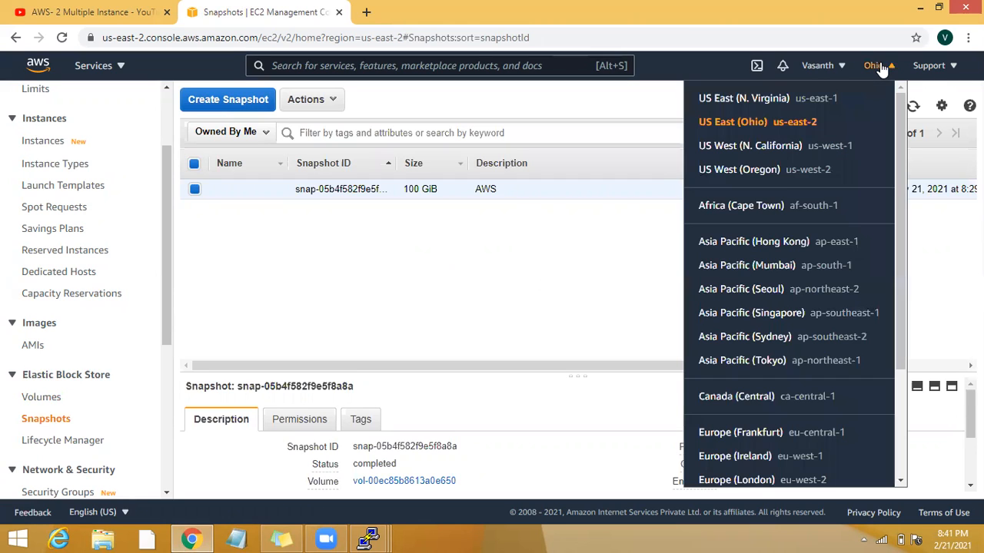
pyautogui.moveTo(901, 190); pyautogui.dragTo(938, 410)
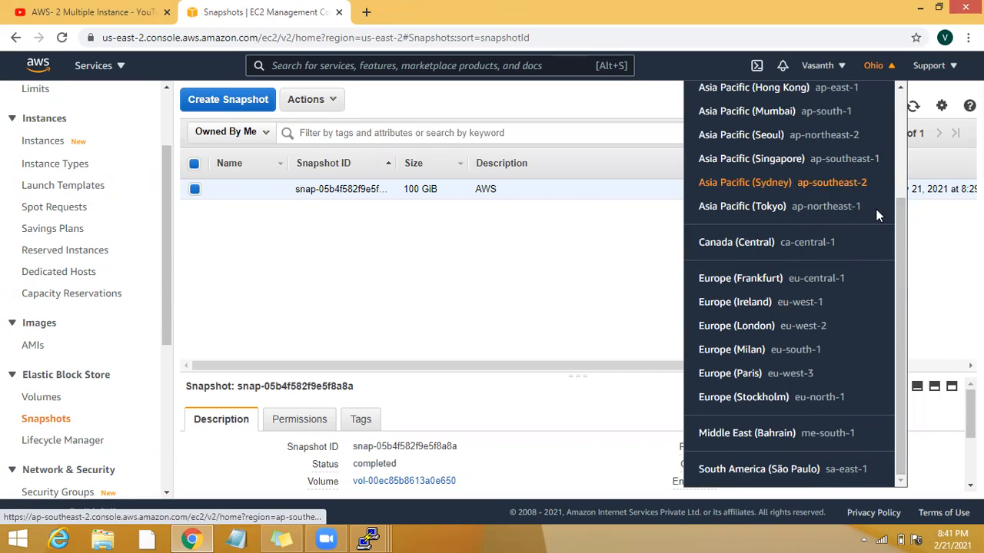
pyautogui.scroll(3, 903, 164)
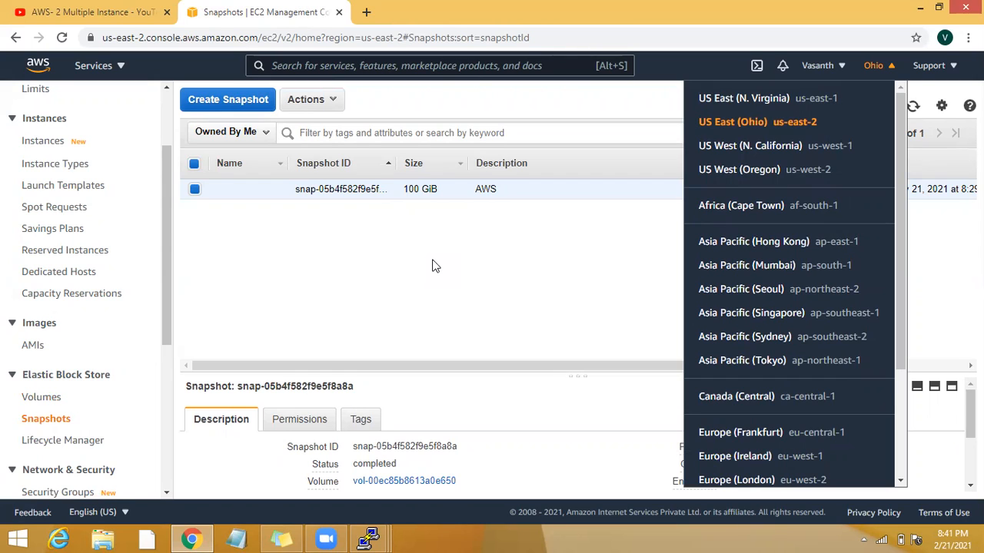
pyautogui.click(197, 242)
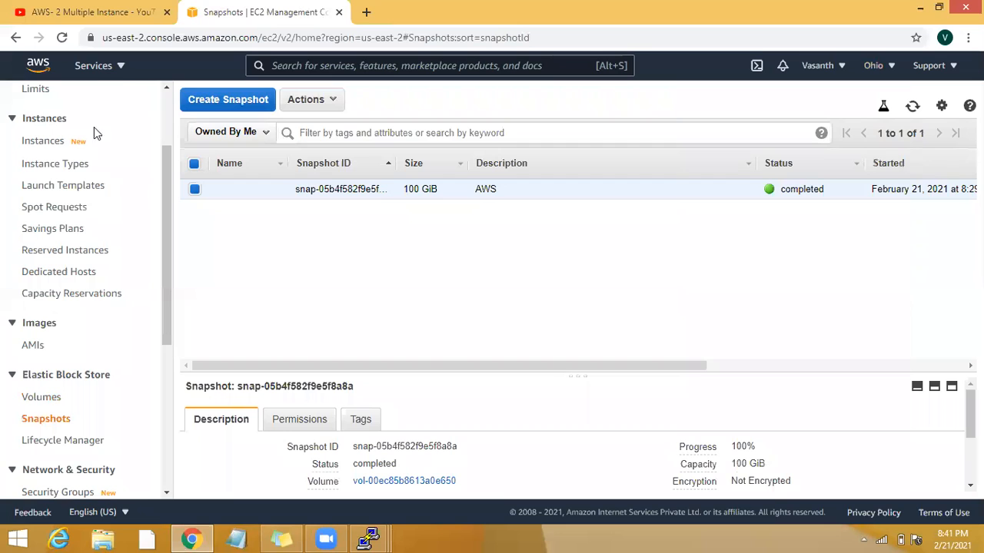
pyautogui.click(98, 66)
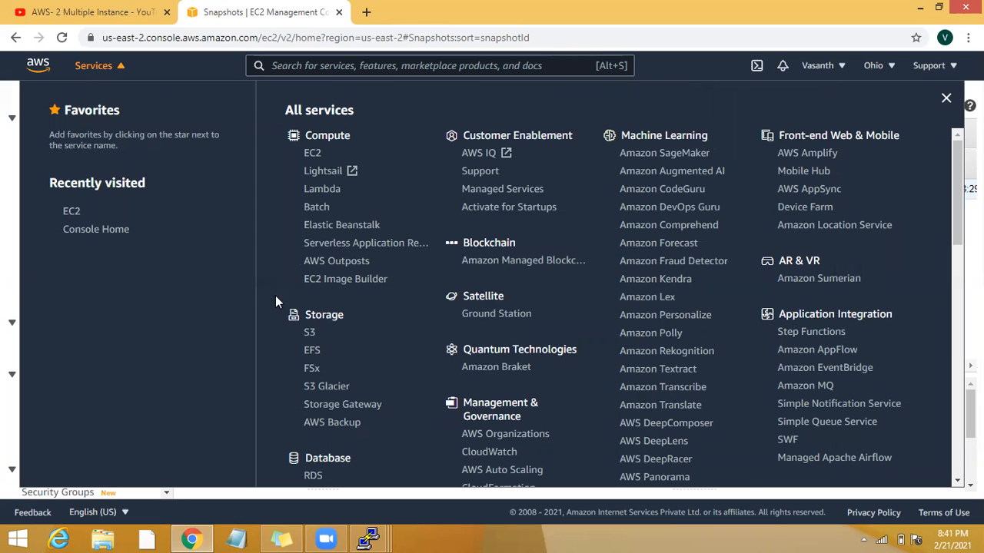
pyautogui.click(946, 102)
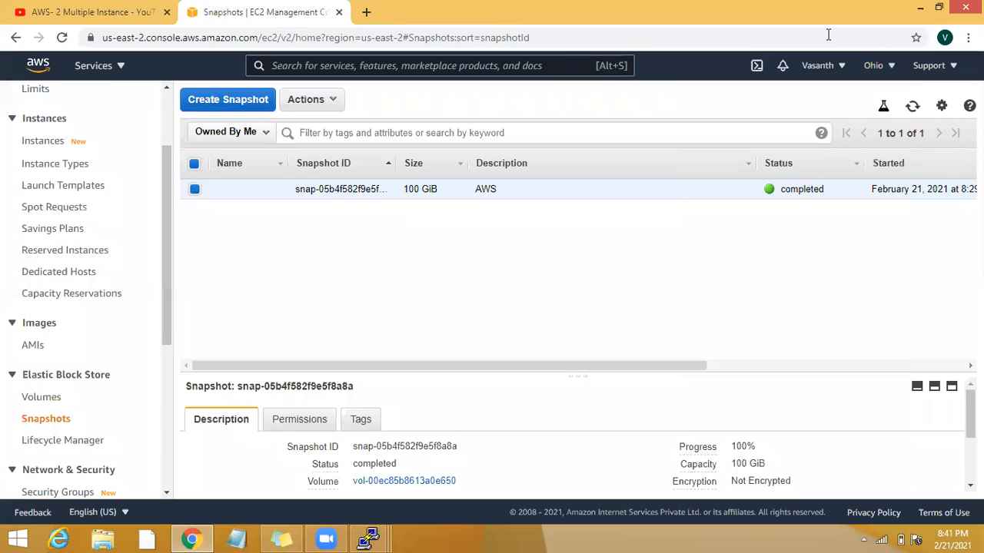